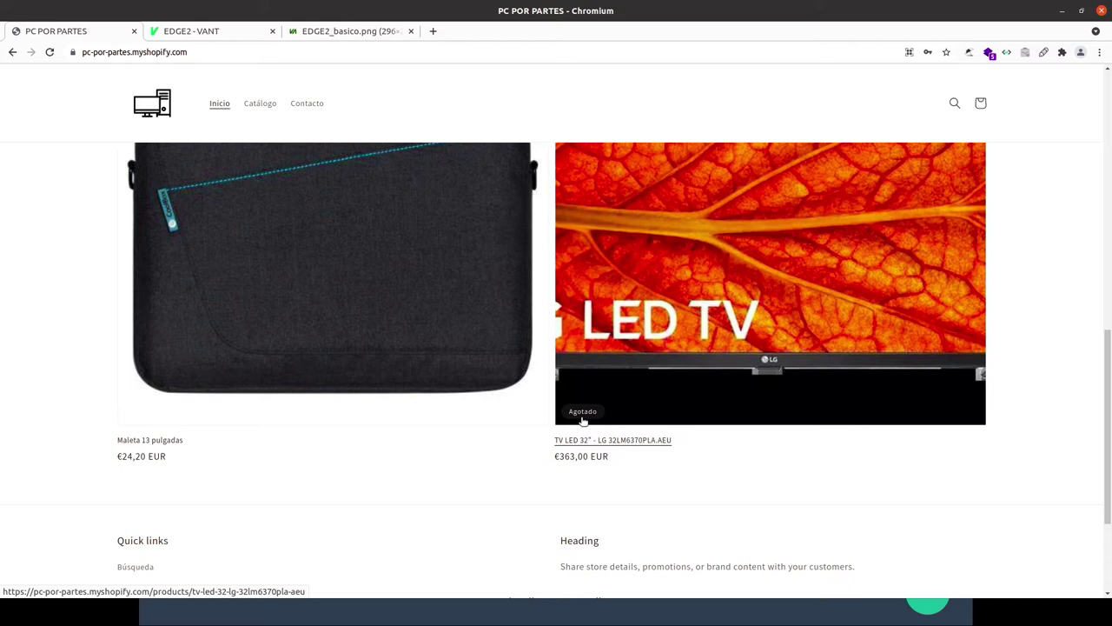
Save the laptop image EDGE2_basico.png to the Descargas folder and close the image and EDGE2 product pages.
{"action": "scroll", "coordinate": [582, 421], "scroll_direction": "up", "scroll_amount": 3}
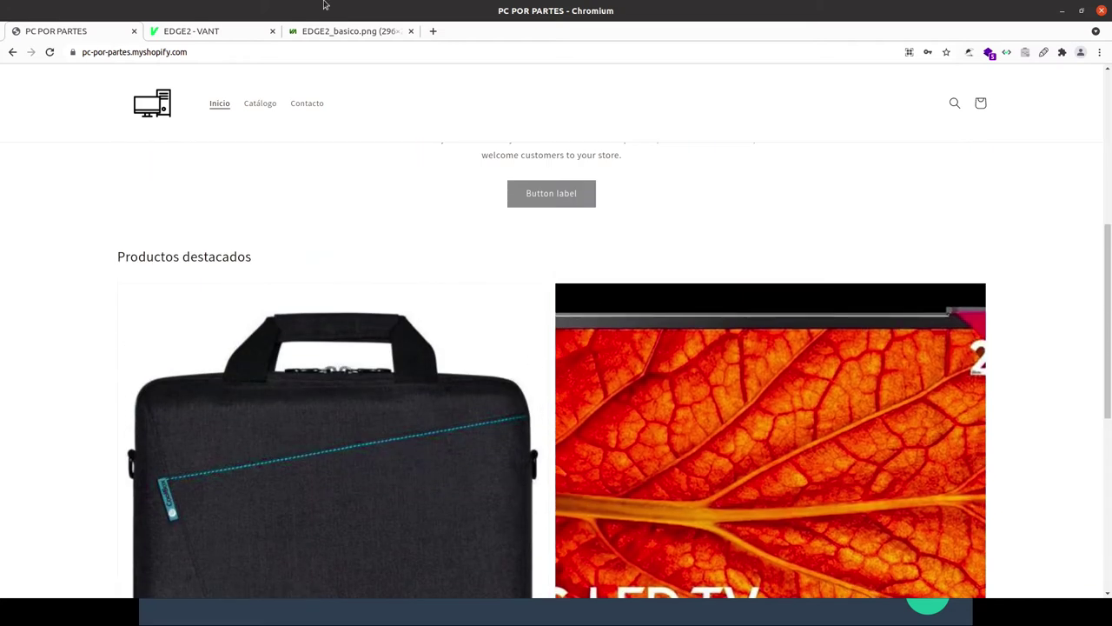
{"action": "left_click", "coordinate": [336, 35]}
{"action": "right_click", "coordinate": [508, 330]}
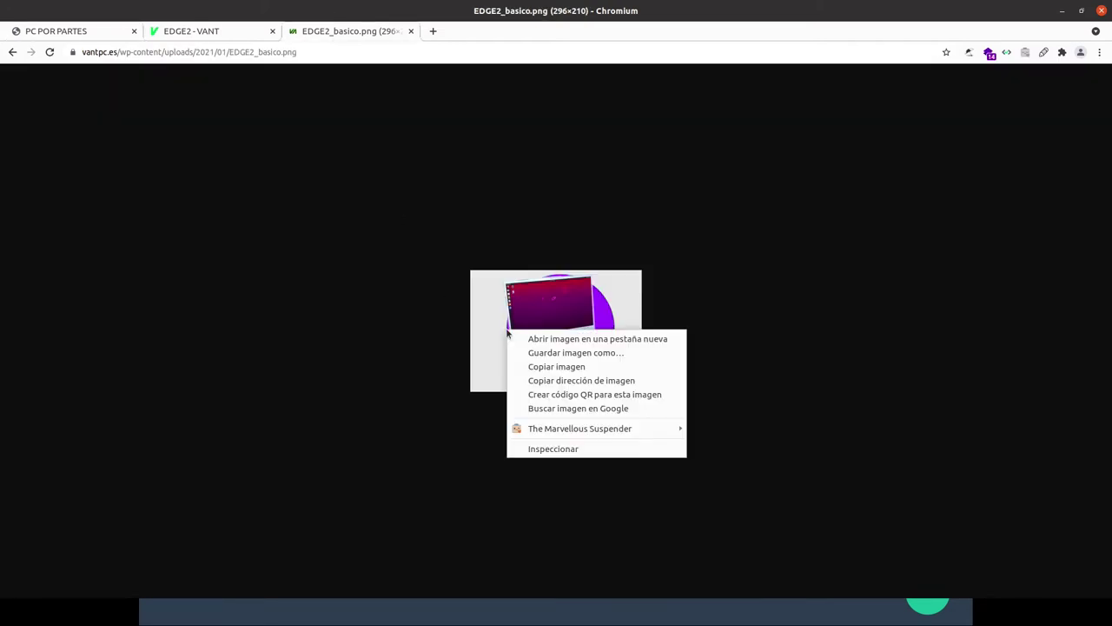
{"action": "left_click", "coordinate": [552, 352]}
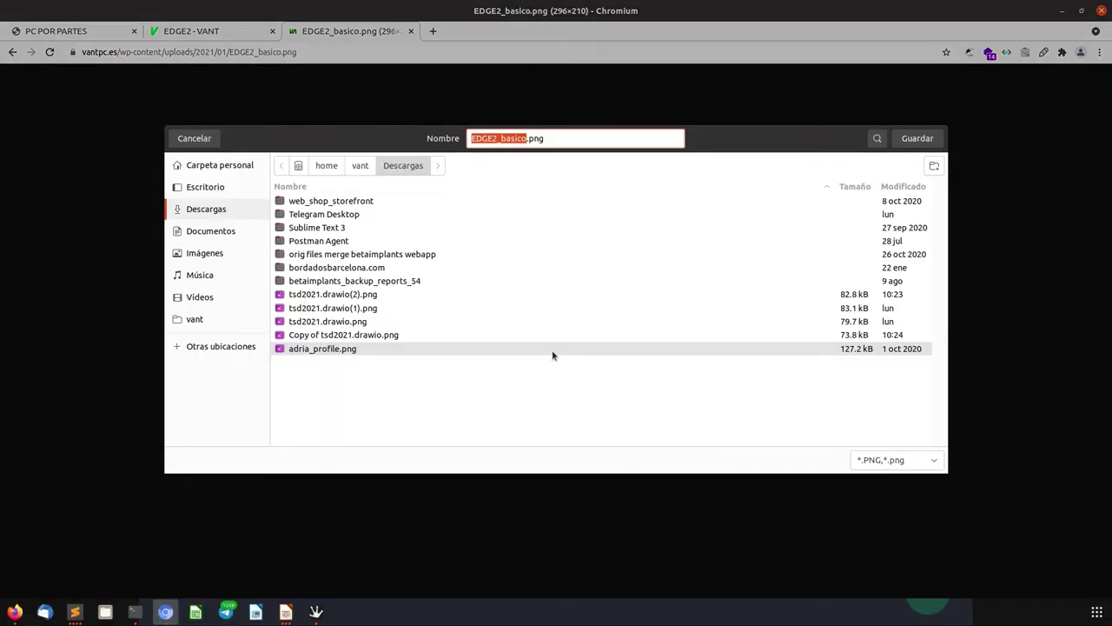
{"action": "key", "text": "Return"}
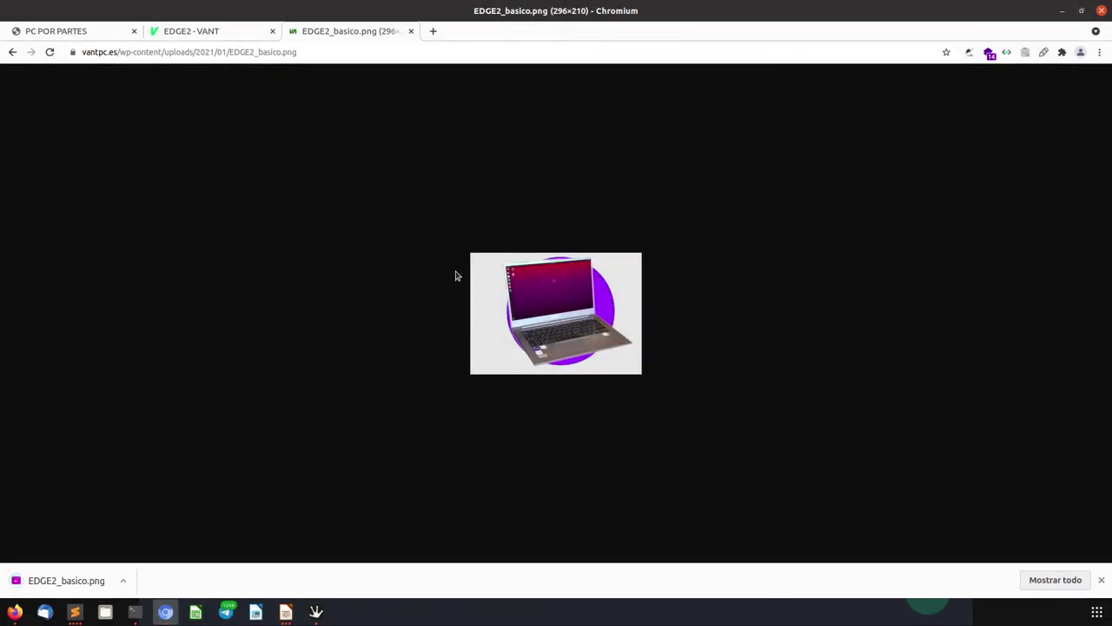
{"action": "key", "text": "ctrl+w"}
{"action": "key", "text": "ctrl+w"}
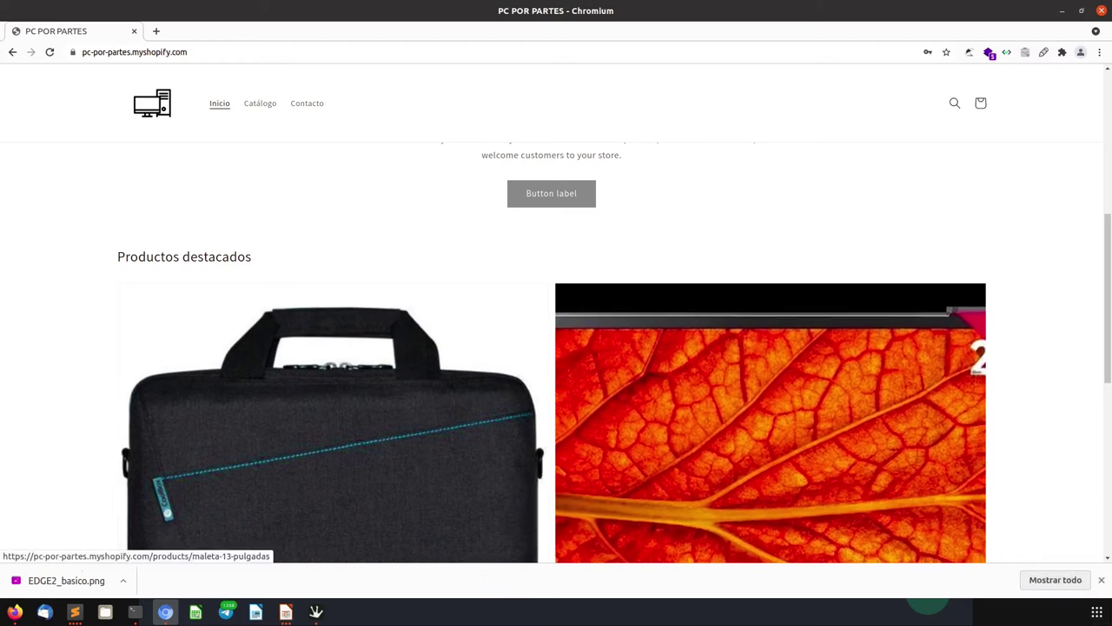
Switch to Tryton and create a new product named "Portatil VANT".
{"action": "key", "text": "alt+Tab"}
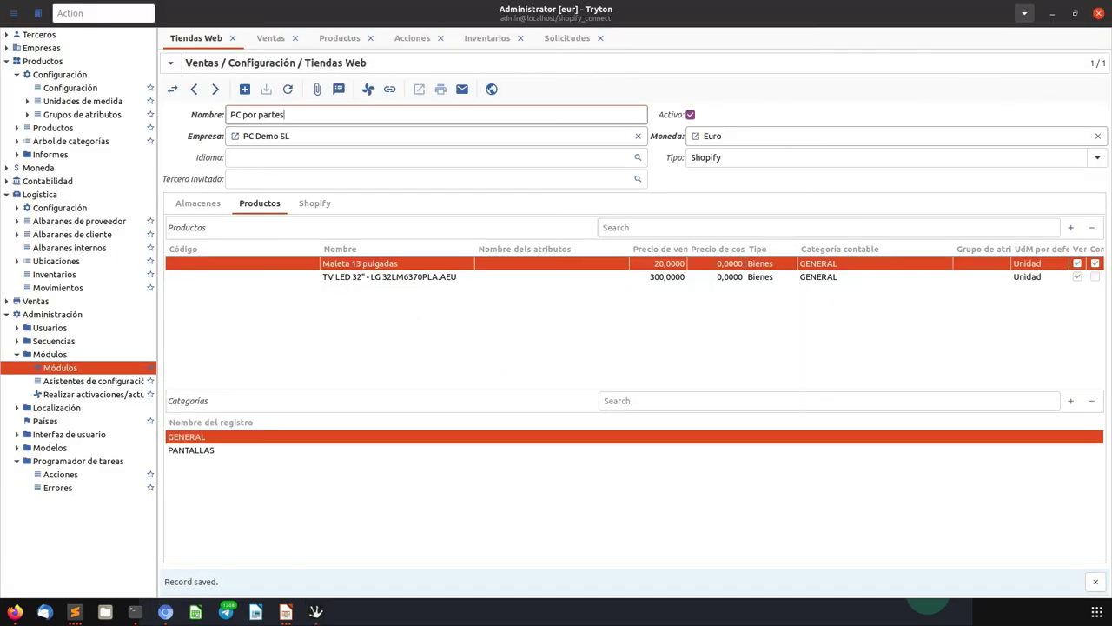
{"action": "left_click", "coordinate": [351, 277]}
{"action": "key", "text": "shift+Up"}
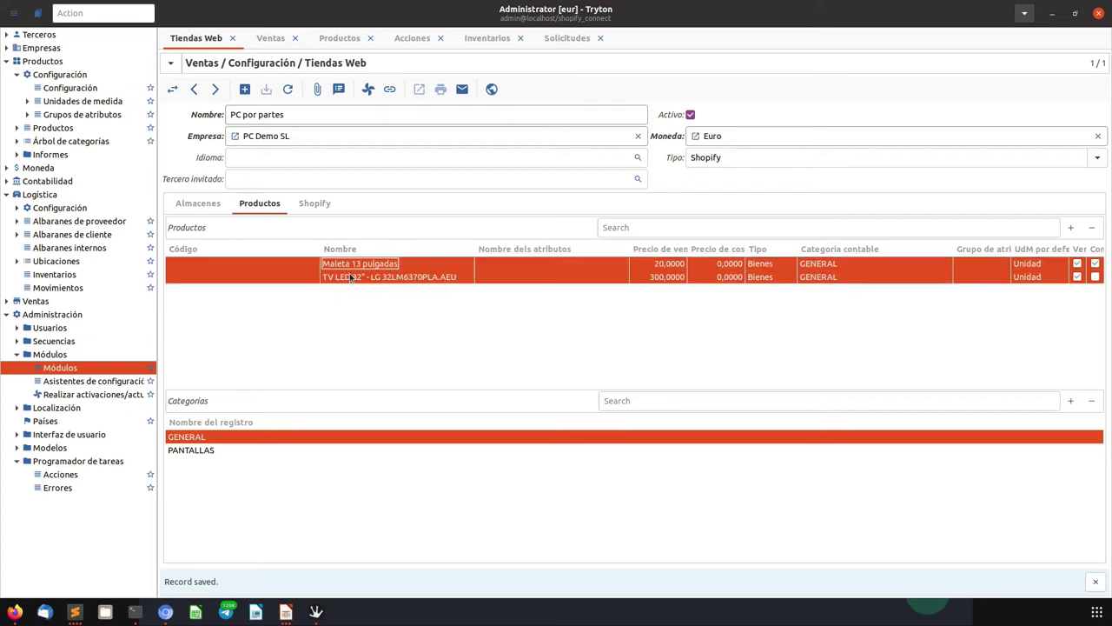
{"action": "left_click", "coordinate": [314, 203]}
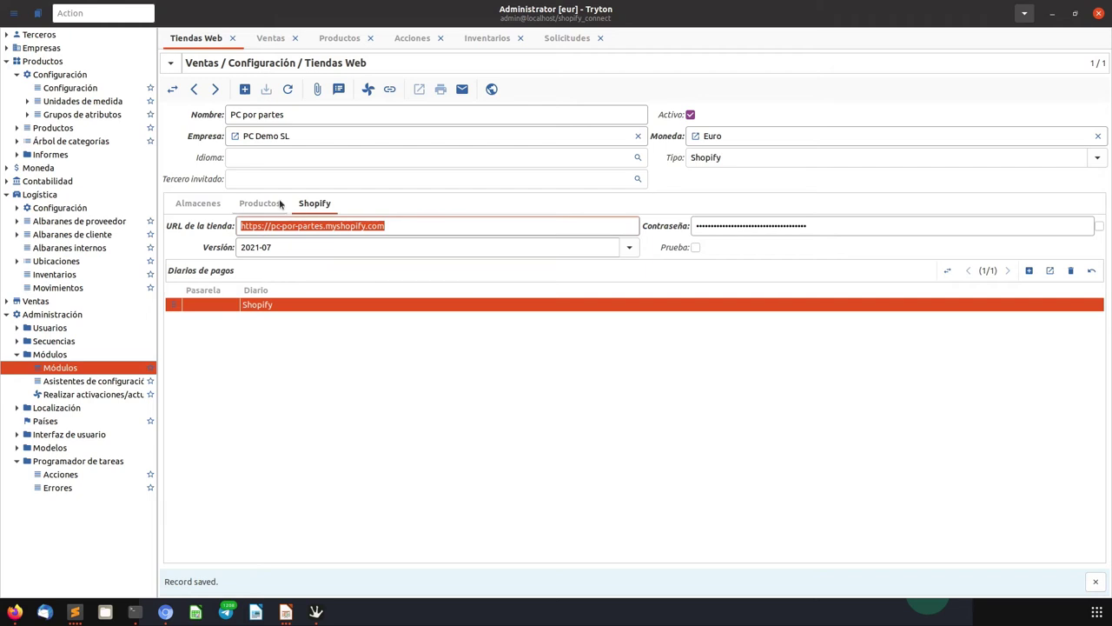
{"action": "left_click", "coordinate": [335, 34]}
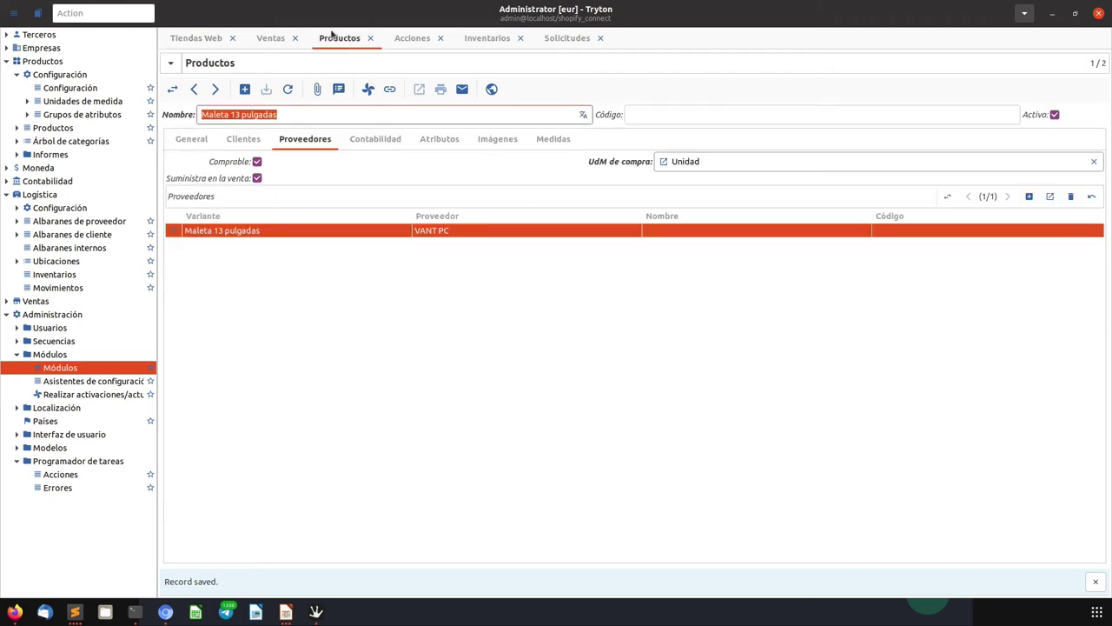
{"action": "left_click", "coordinate": [244, 89]}
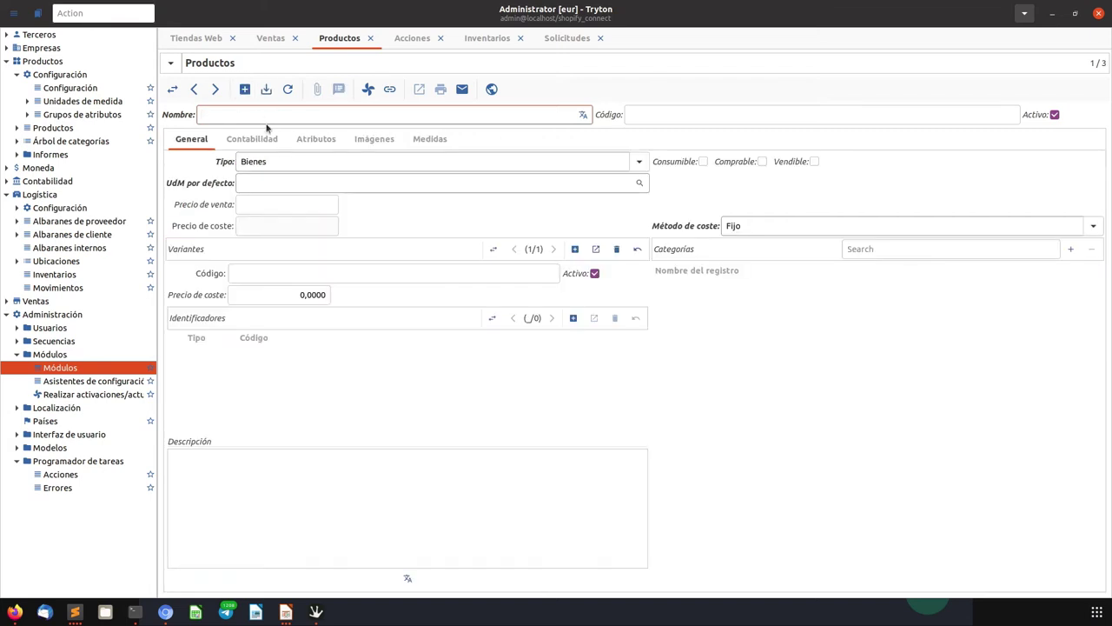
{"action": "type", "text": "Portatil VANT"}
{"action": "key", "text": "Tab"}
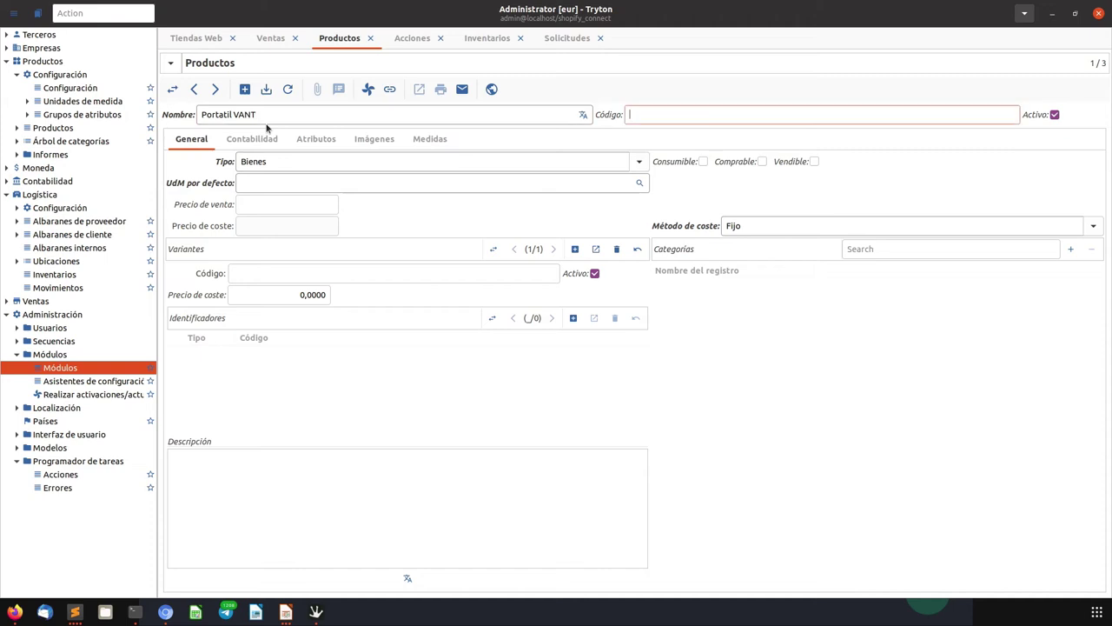
Set the new product's default unit of measure to Unidad and its sale price to 465.
{"action": "left_click", "coordinate": [280, 183]}
{"action": "type", "text": "unit"}
{"action": "key", "text": "BackSpace"}
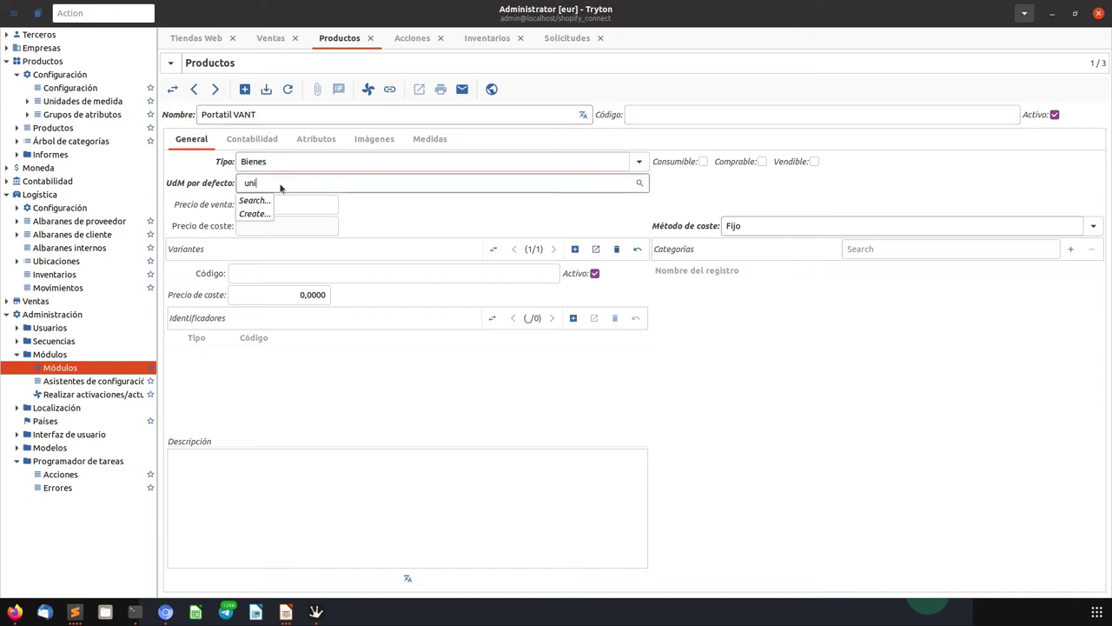
{"action": "type", "text": "d"}
{"action": "key", "text": "Tab"}
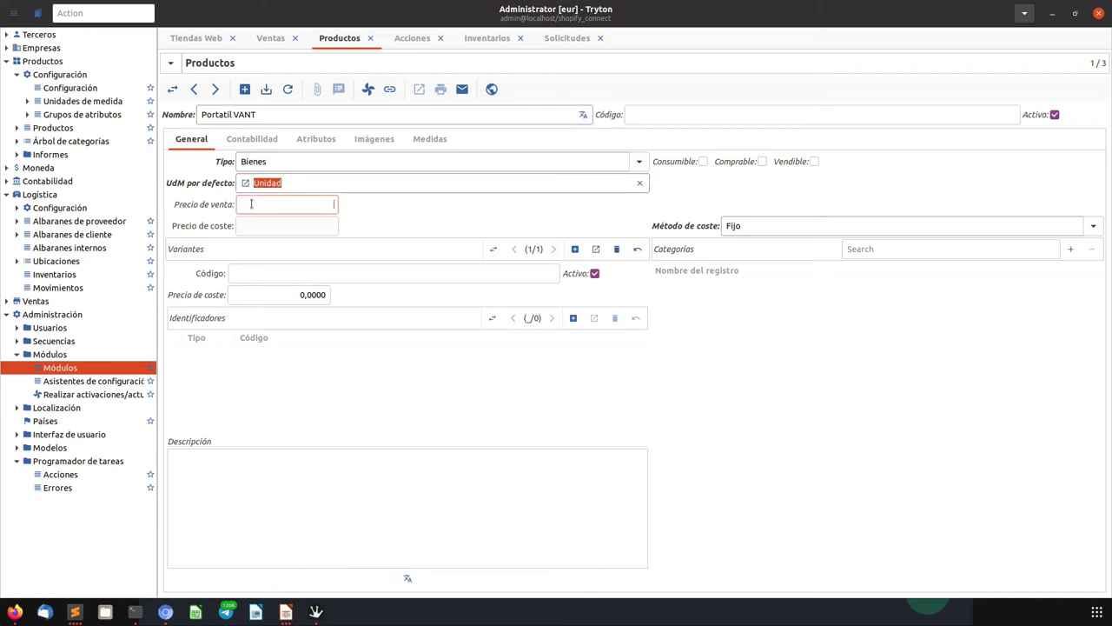
{"action": "type", "text": "465"}
{"action": "key", "text": "Tab"}
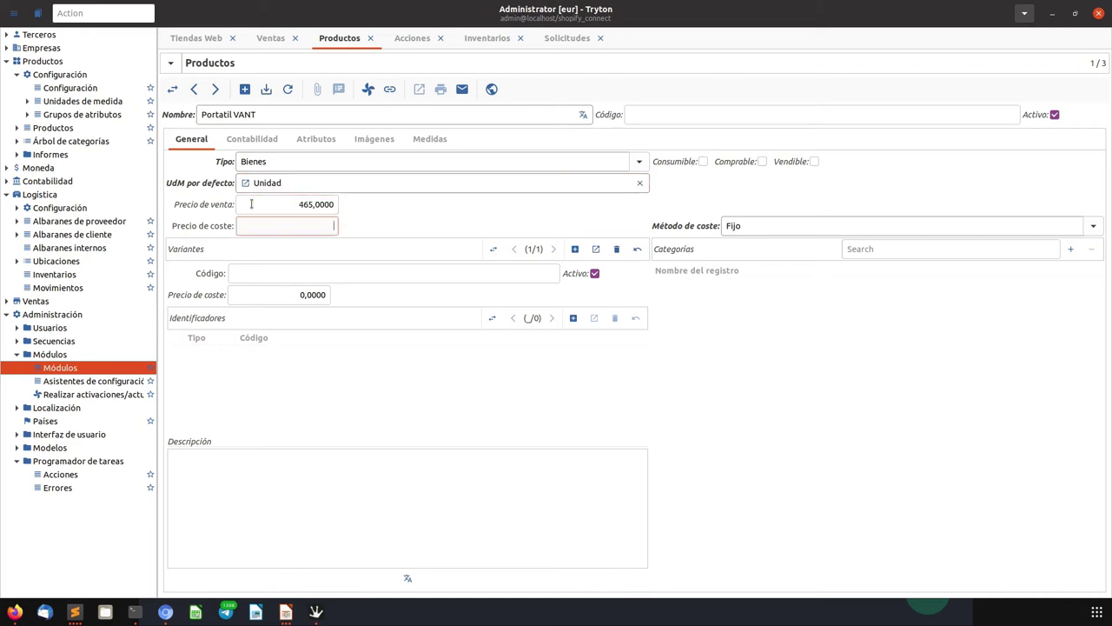
Mark the product as purchasable and sellable, and enable supplying it on sale.
{"action": "left_click", "coordinate": [761, 162]}
{"action": "left_click", "coordinate": [815, 162]}
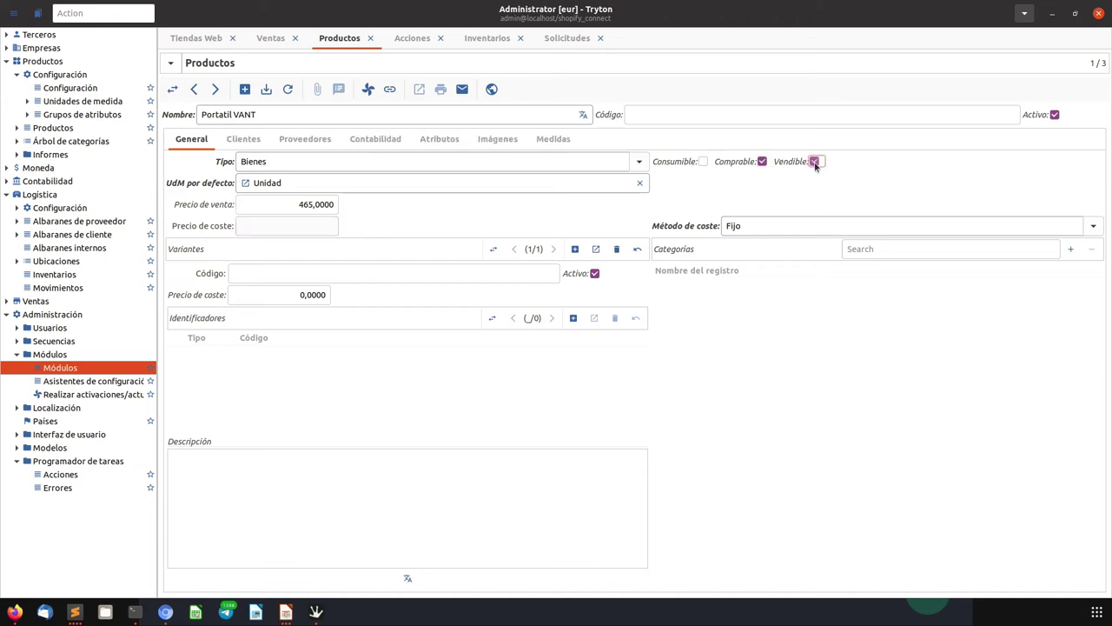
{"action": "left_click", "coordinate": [252, 139]}
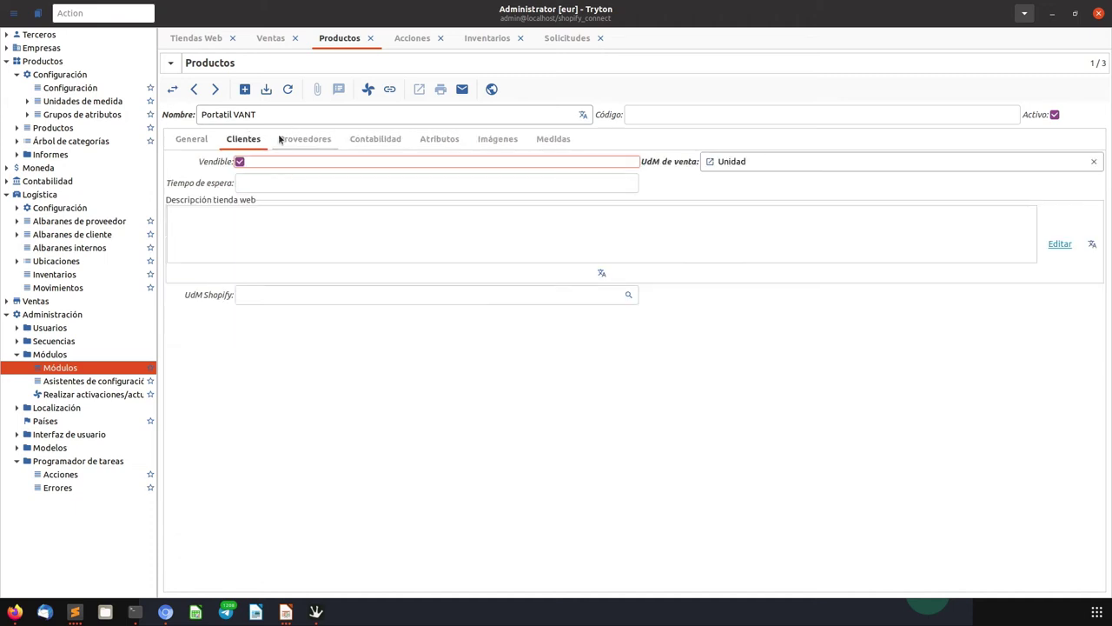
{"action": "left_click", "coordinate": [321, 141]}
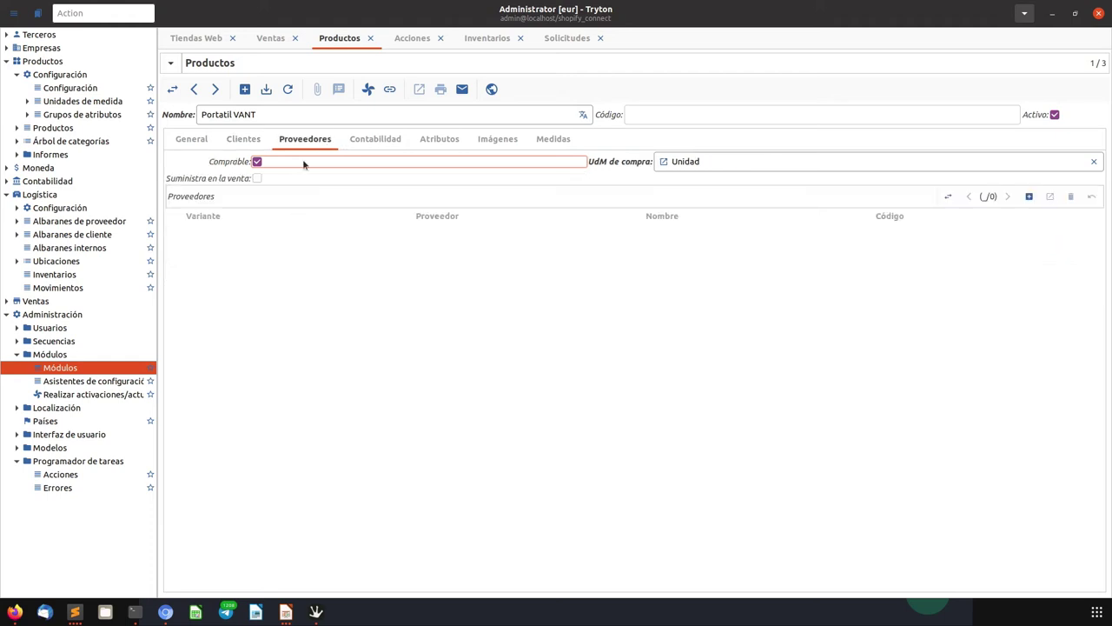
{"action": "left_click", "coordinate": [257, 178]}
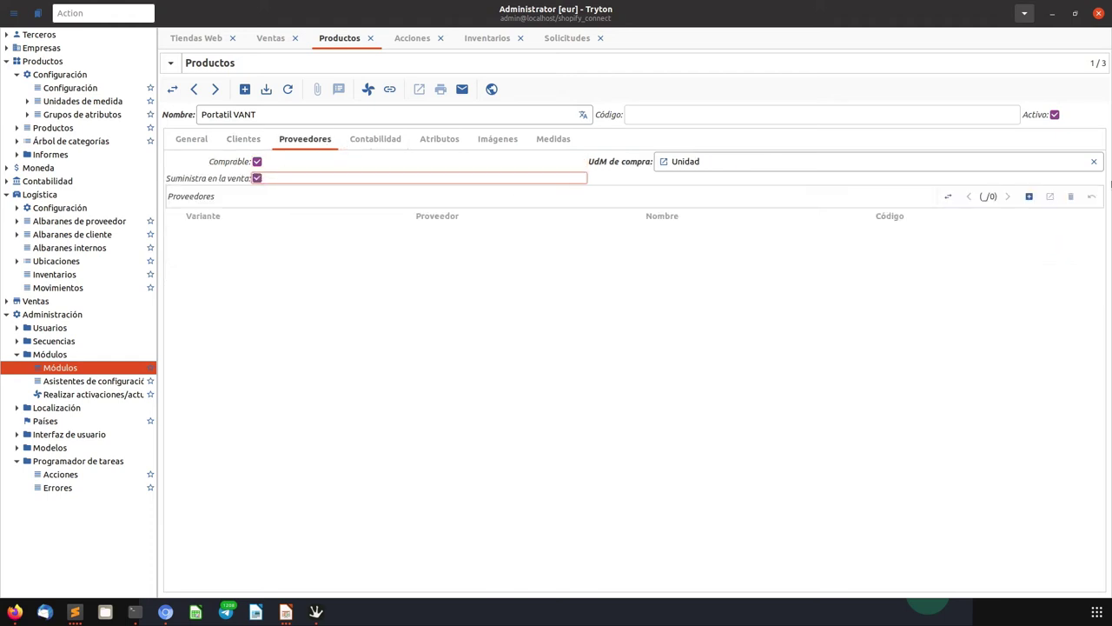
Add a supplier entry for the product with VANT PC as supplier and direct shipping (Envío directo) enabled.
{"action": "left_click", "coordinate": [1029, 196]}
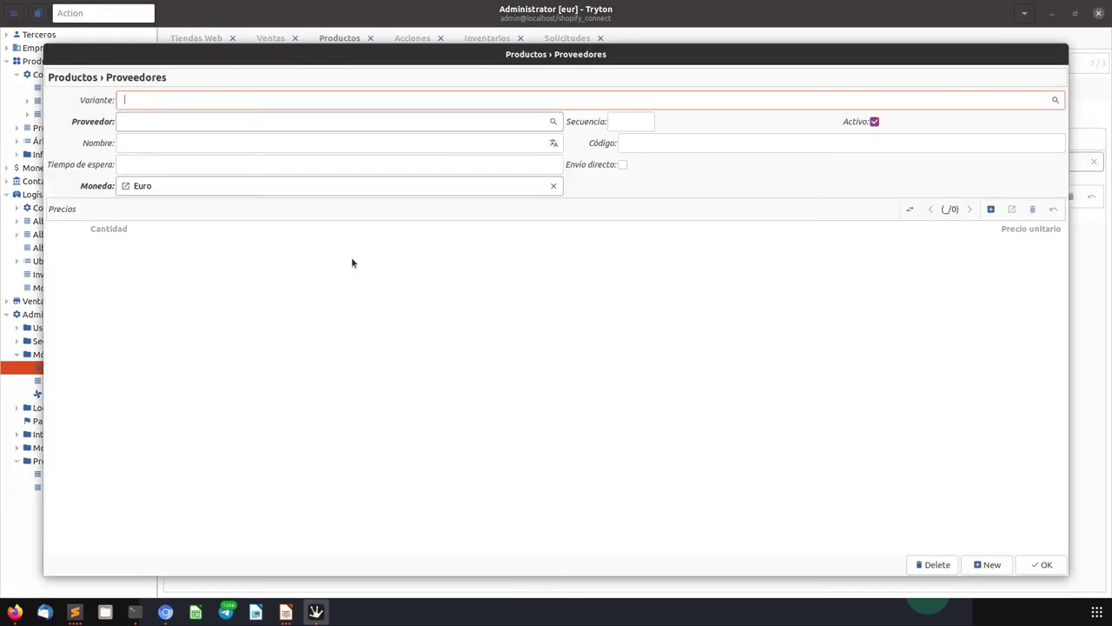
{"action": "key", "text": "Tab"}
{"action": "type", "text": "vvant"}
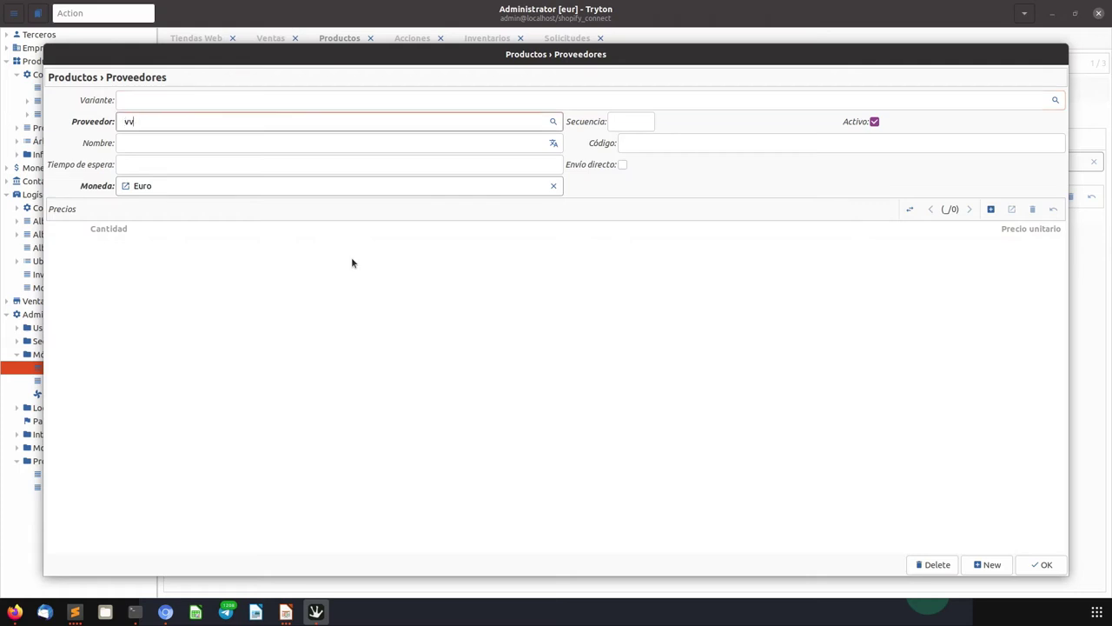
{"action": "key", "text": "BackSpace"}
{"action": "key", "text": "BackSpace"}
{"action": "key", "text": "BackSpace"}
{"action": "key", "text": "BackSpace"}
{"action": "type", "text": "abt"}
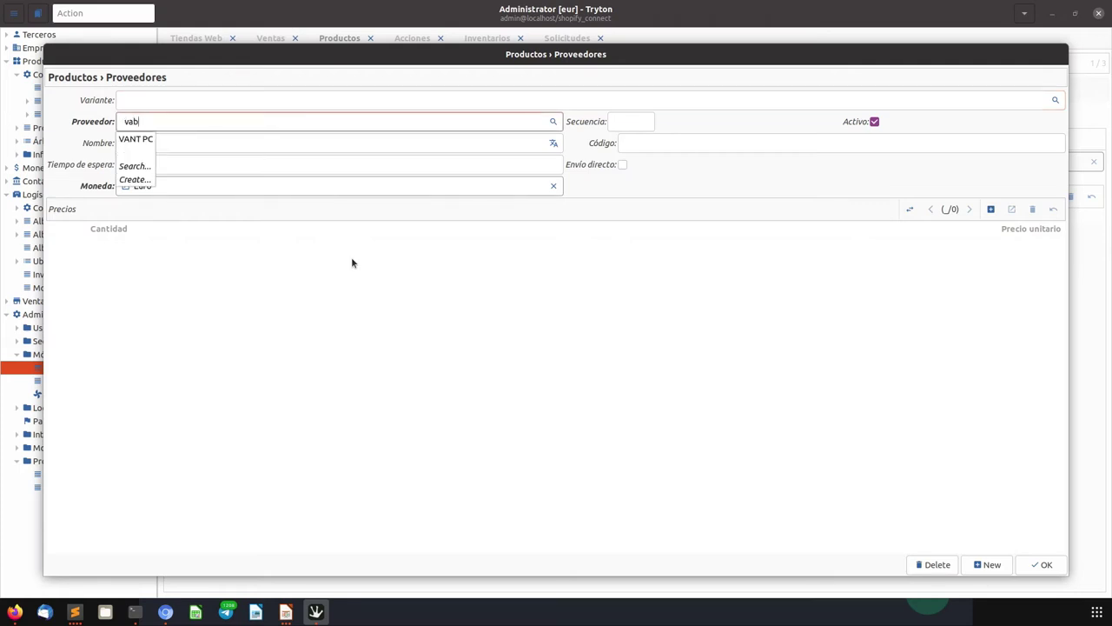
{"action": "key", "text": "BackSpace"}
{"action": "key", "text": "BackSpace"}
{"action": "type", "text": "nt"}
{"action": "key", "text": "Down"}
{"action": "key", "text": "Return"}
{"action": "left_click", "coordinate": [621, 165]}
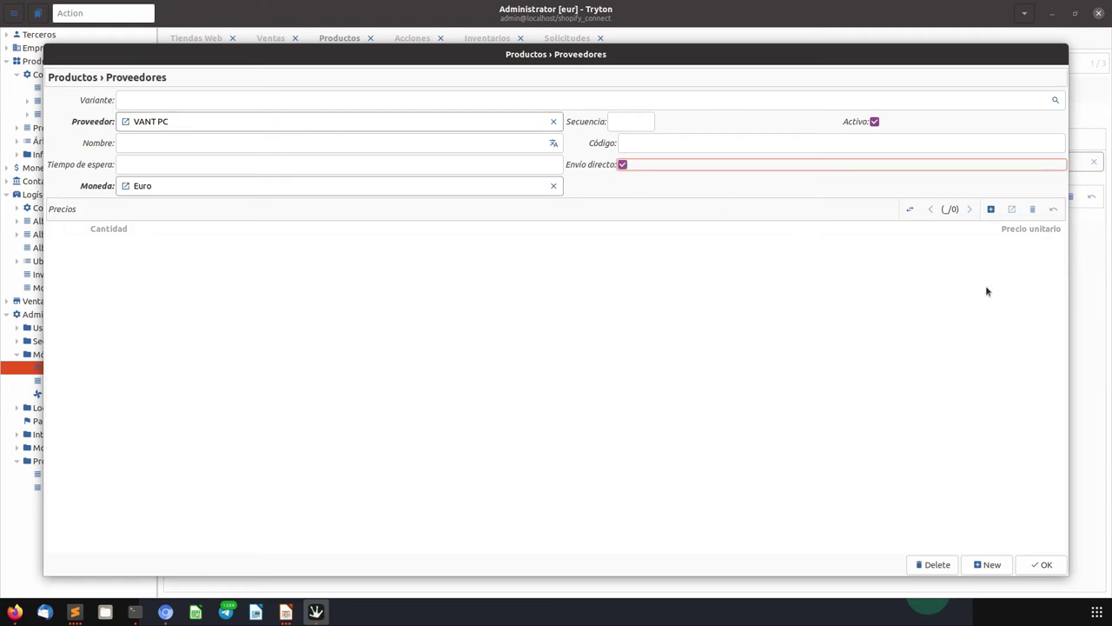
Add a supplier price line with a unit price of 450 € and confirm the supplier entry.
{"action": "left_click", "coordinate": [991, 210]}
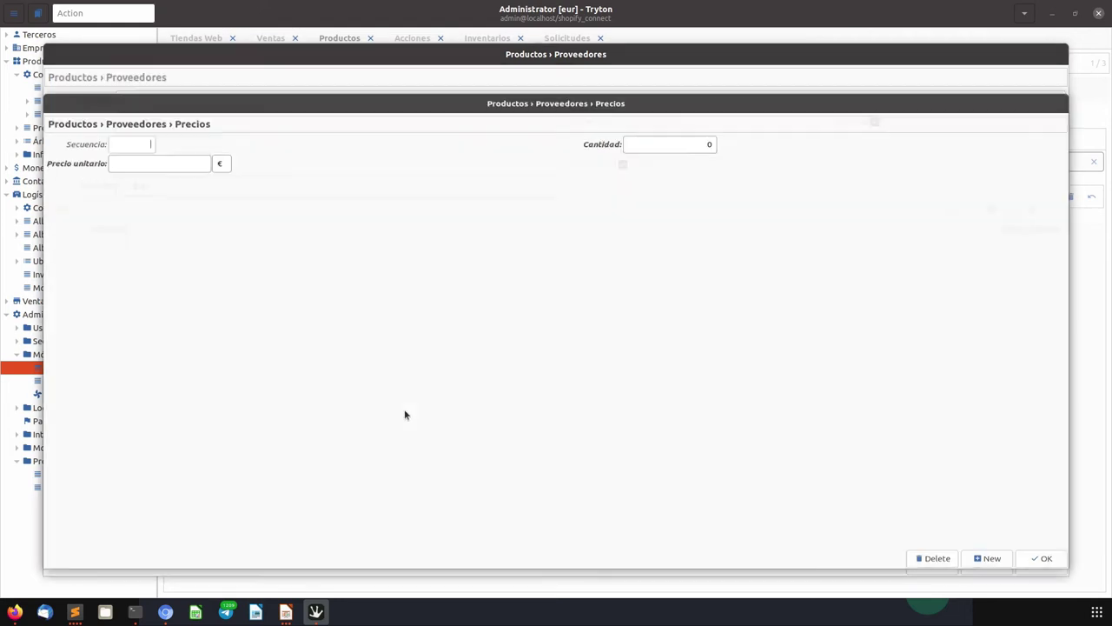
{"action": "left_click", "coordinate": [150, 141]}
{"action": "type", "text": "1"}
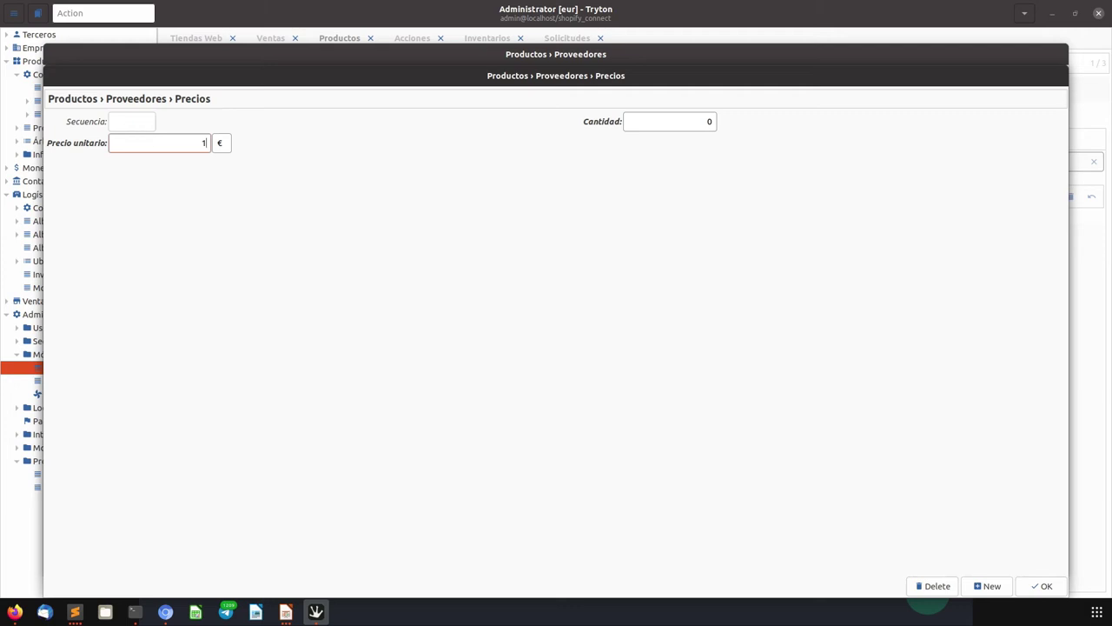
{"action": "key", "text": "BackSpace"}
{"action": "type", "text": "450"}
{"action": "key", "text": "Return"}
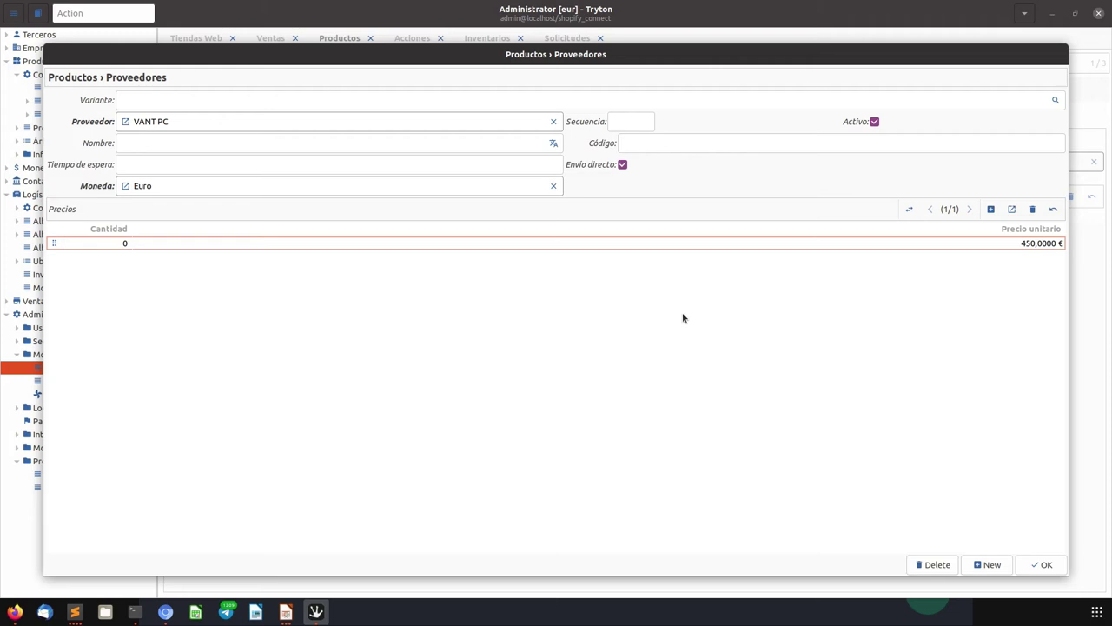
{"action": "left_click", "coordinate": [1044, 566]}
Assign the GENERAL accounting category to the product.
{"action": "left_click", "coordinate": [379, 138]}
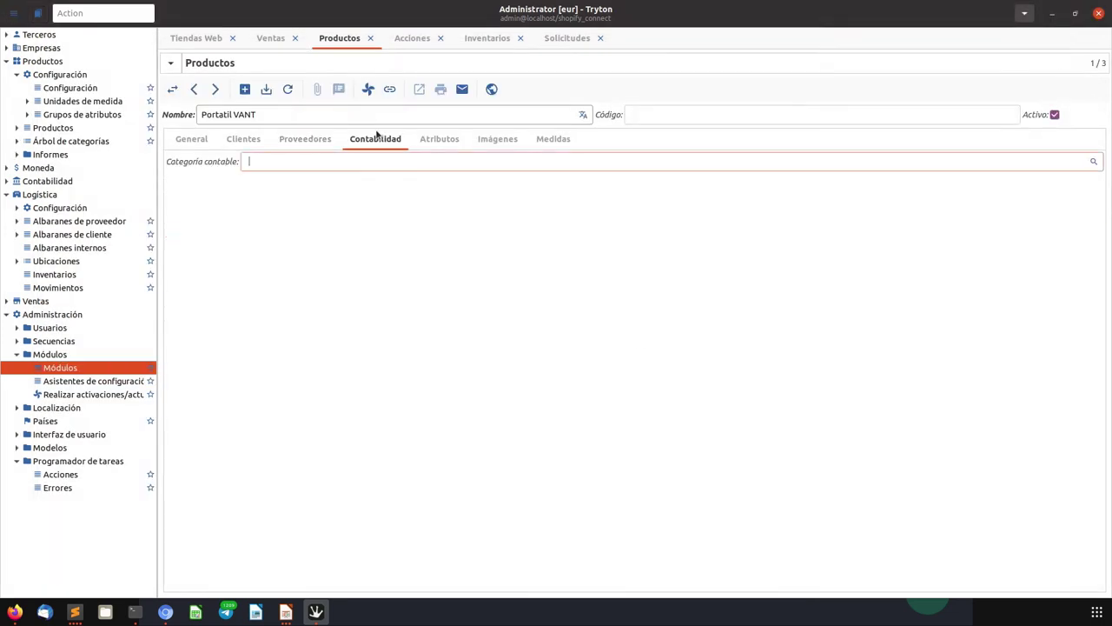
{"action": "type", "text": "gen"}
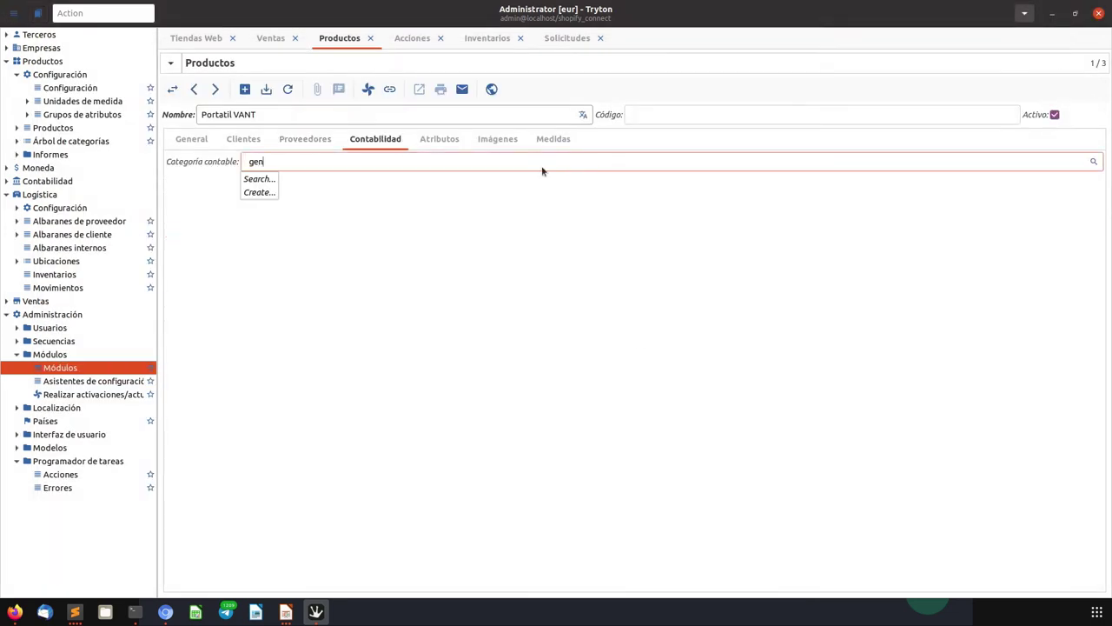
{"action": "key", "text": "Down"}
{"action": "key", "text": "Return"}
Add a product image using EDGE2_basico.png from the Descargas folder.
{"action": "left_click", "coordinate": [442, 141]}
{"action": "left_click", "coordinate": [496, 141]}
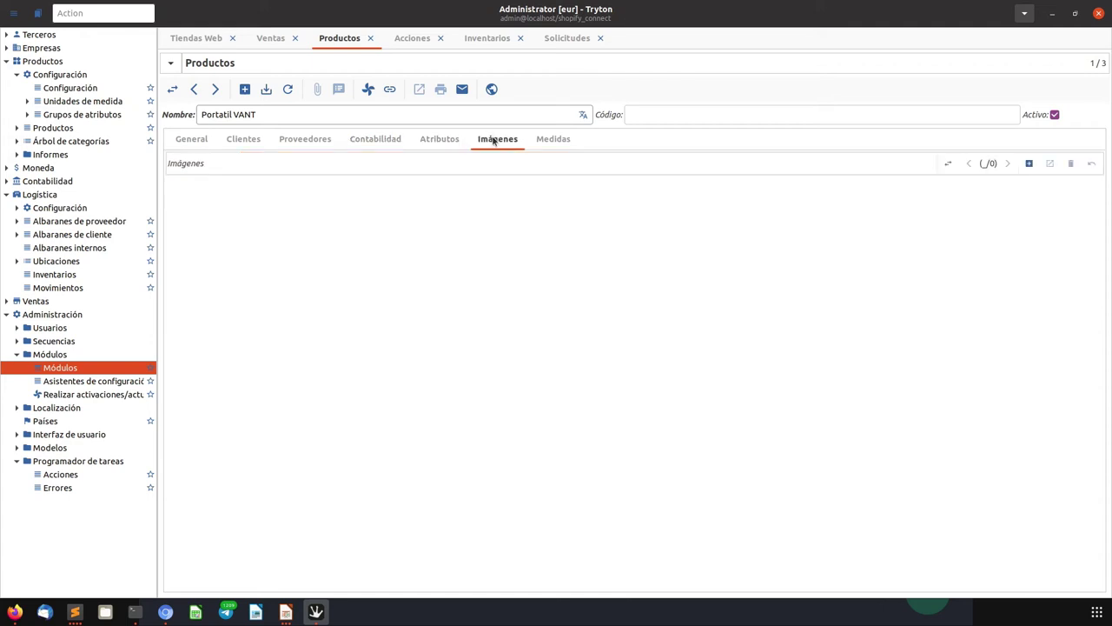
{"action": "left_click", "coordinate": [1031, 163]}
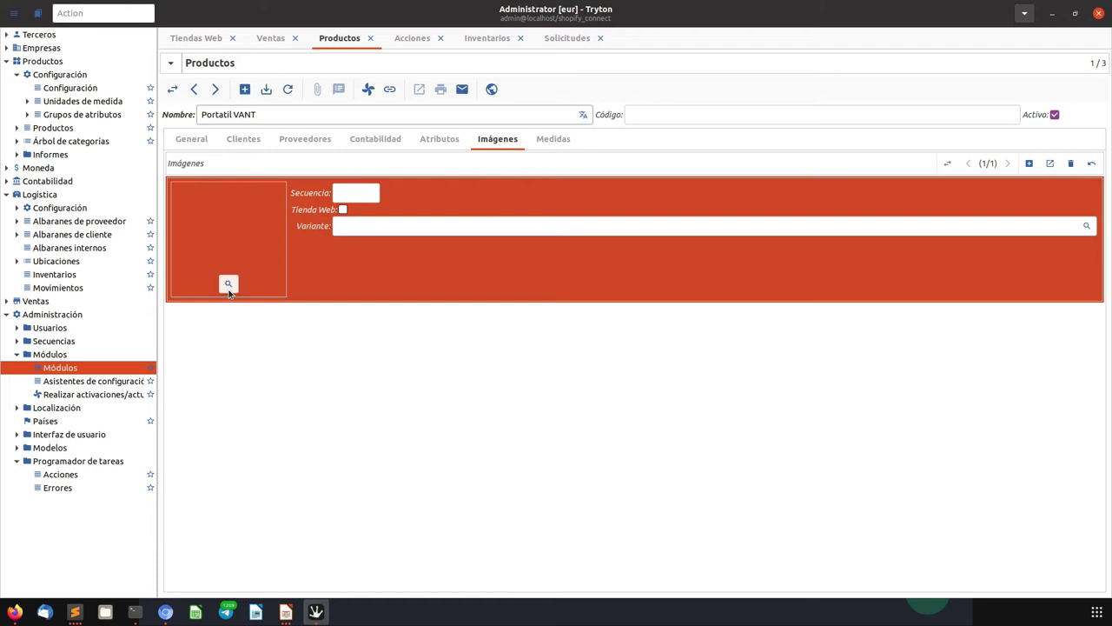
{"action": "left_click", "coordinate": [228, 284]}
{"action": "left_click", "coordinate": [218, 231]}
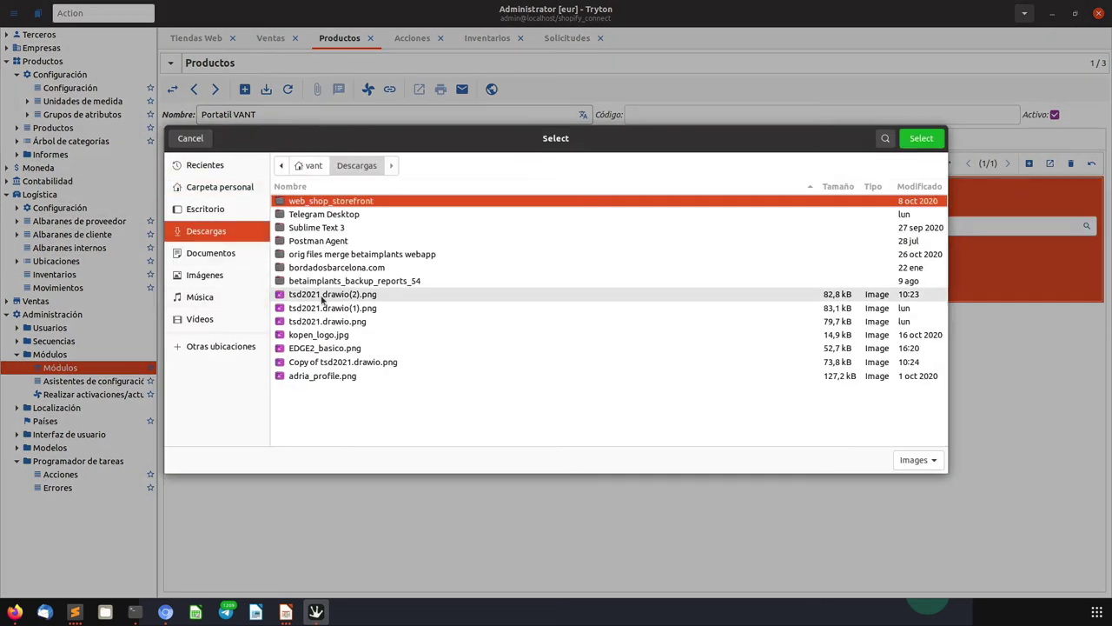
{"action": "left_click", "coordinate": [314, 351]}
{"action": "double_click", "coordinate": [313, 350]}
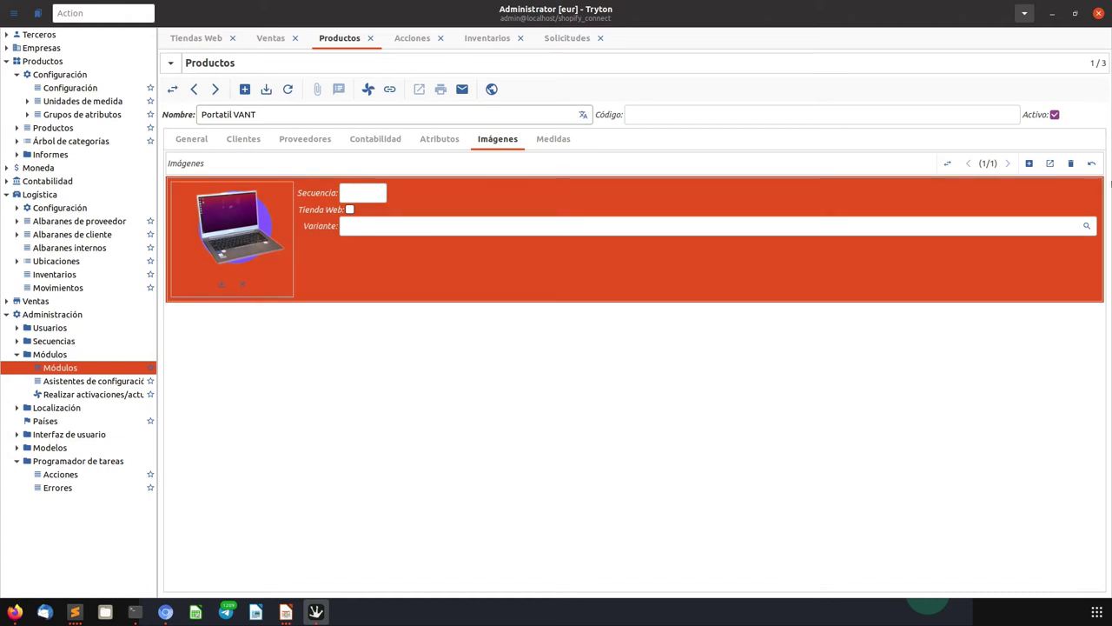
Try to assign a variant to the image by looking up "porta" and "van".
{"action": "left_click", "coordinate": [1043, 224]}
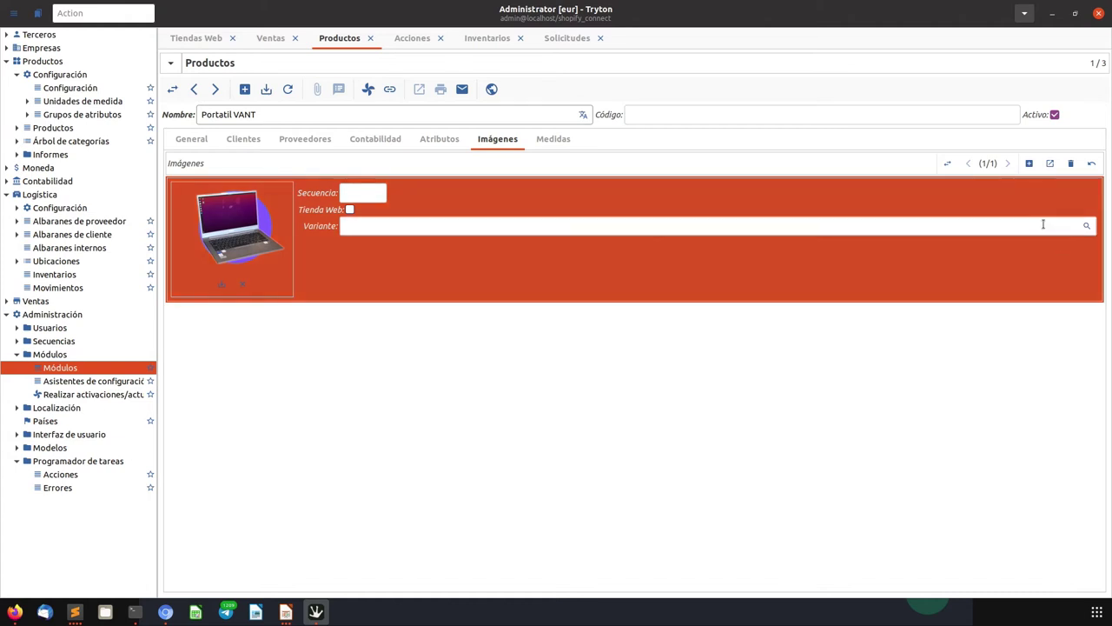
{"action": "type", "text": "porta"}
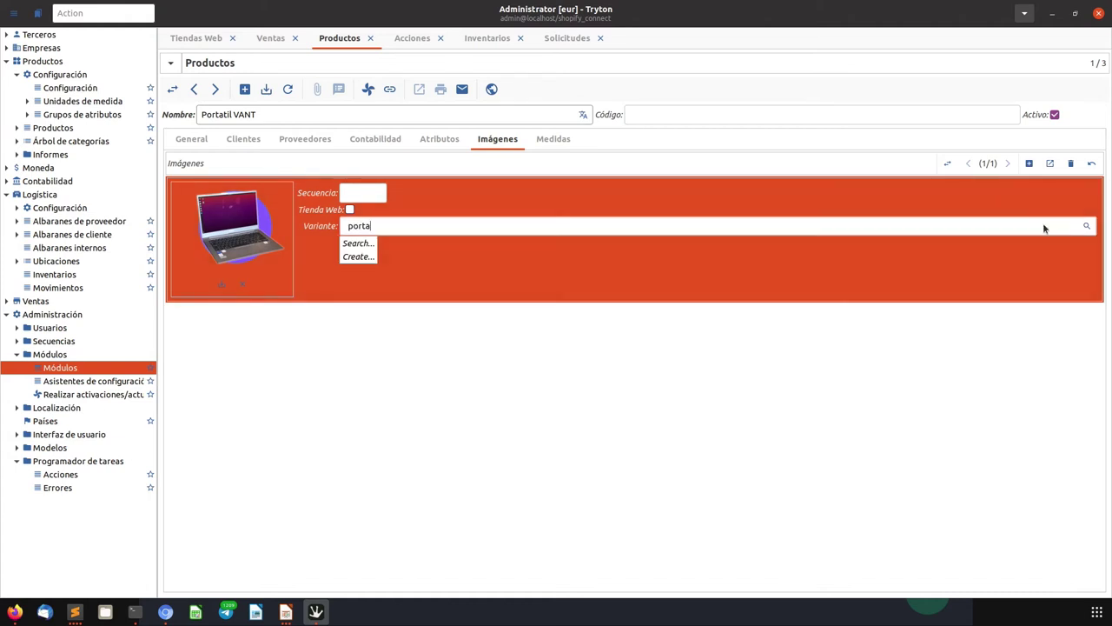
{"action": "key", "text": "ctrl+a"}
{"action": "key", "text": "BackSpace"}
{"action": "type", "text": "van"}
{"action": "key", "text": "ctrl+a"}
{"action": "key", "text": "BackSpace"}
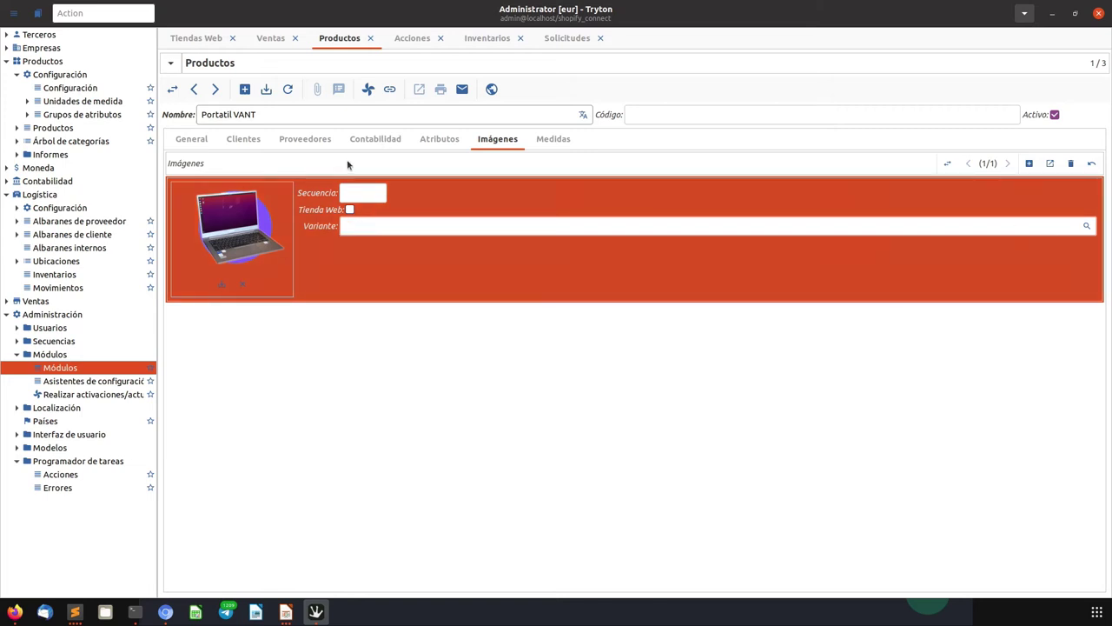
Enable the product image for the web shop (Tienda Web).
{"action": "left_click", "coordinate": [349, 210]}
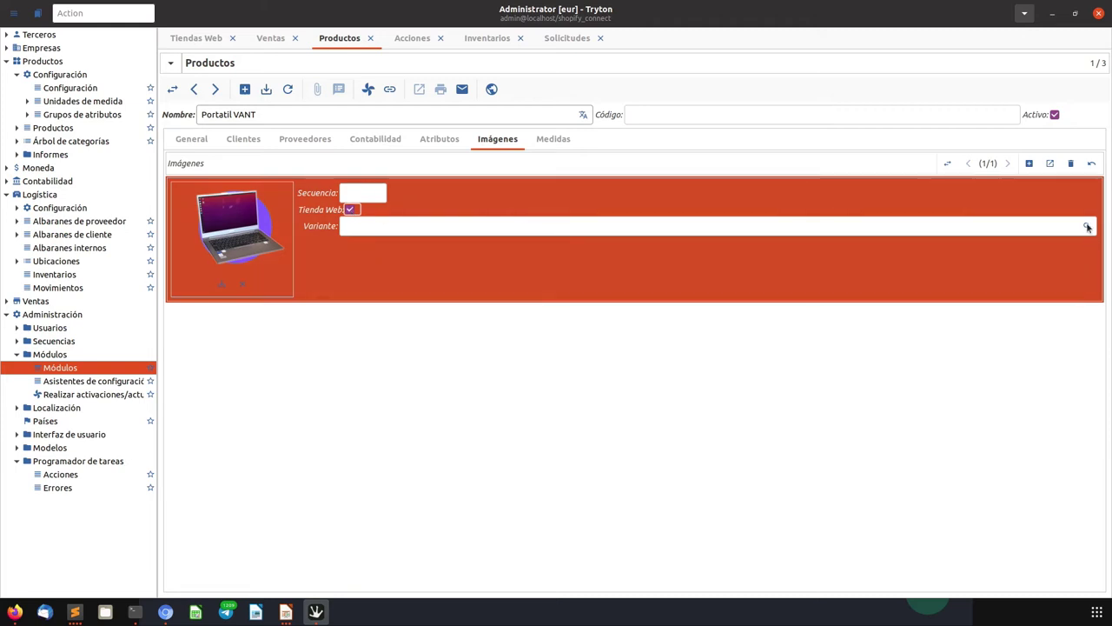
Save the product and assign the Portatil VANT variant to its image.
{"action": "left_click", "coordinate": [1087, 227]}
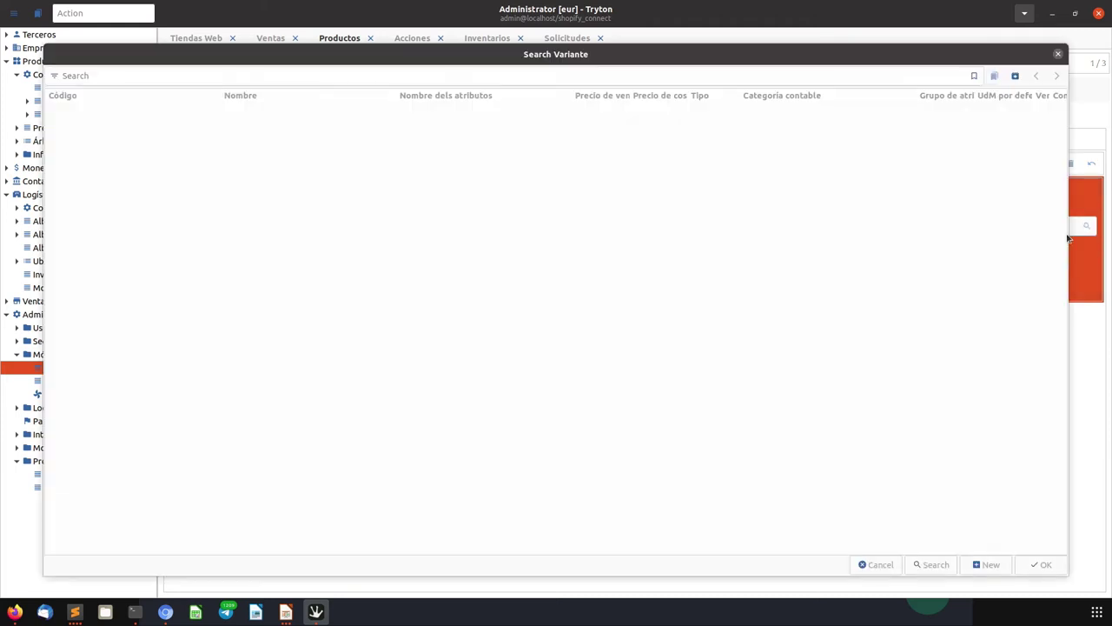
{"action": "left_click", "coordinate": [876, 564]}
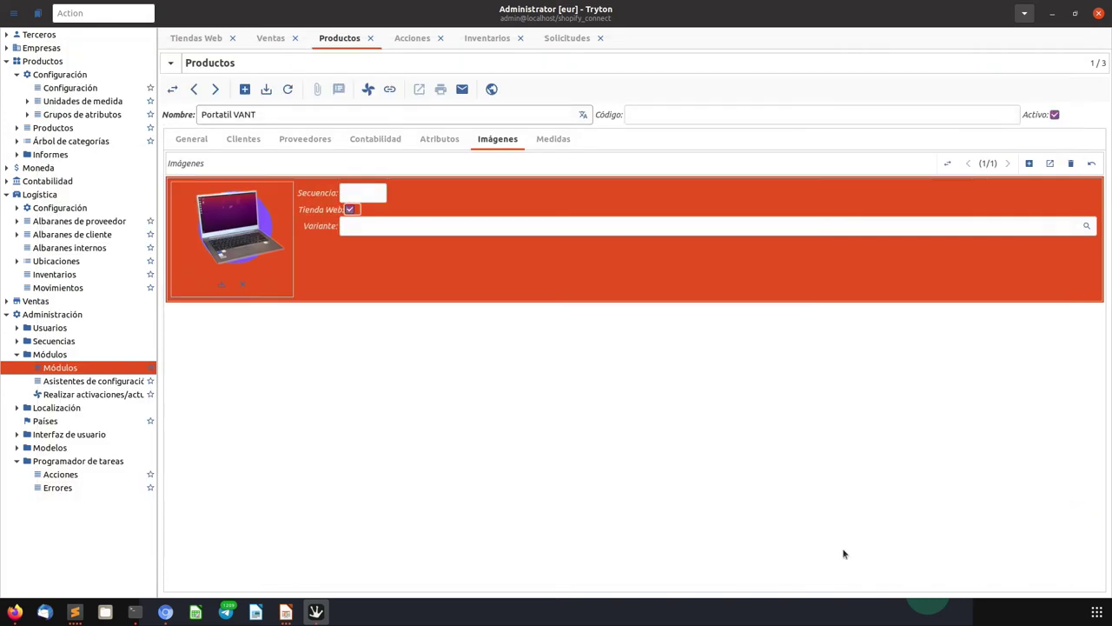
{"action": "left_click", "coordinate": [267, 90]}
{"action": "left_click", "coordinate": [1086, 227]}
{"action": "key", "text": "Return"}
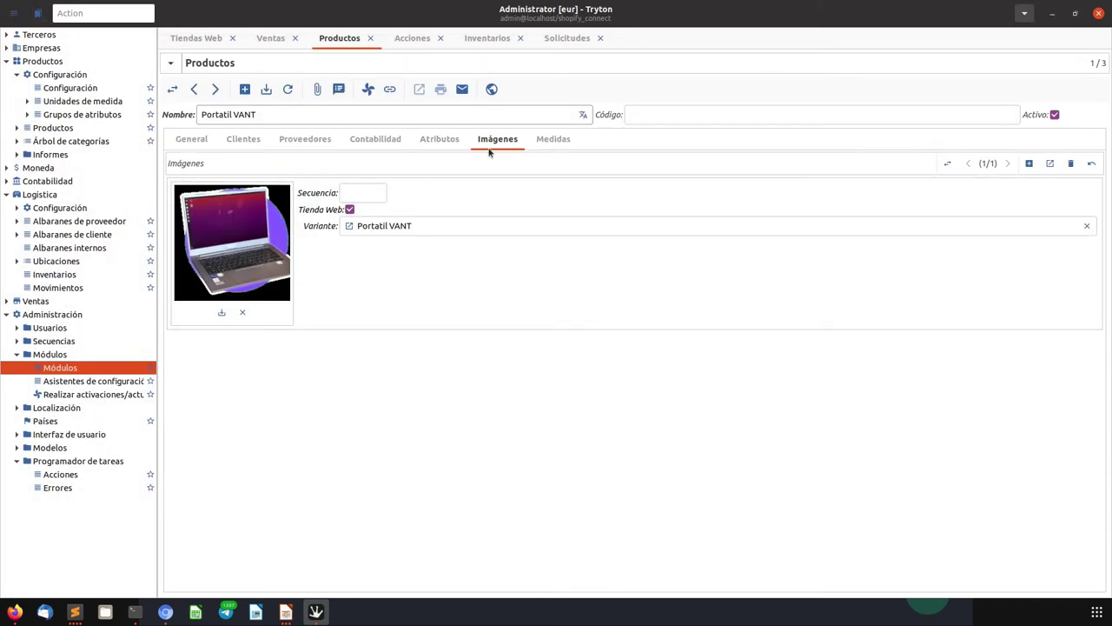
Review the product's attributes, accounting, supplier, customer and general data, and save the record.
{"action": "left_click", "coordinate": [440, 140]}
{"action": "left_click", "coordinate": [373, 141]}
{"action": "left_click", "coordinate": [306, 139]}
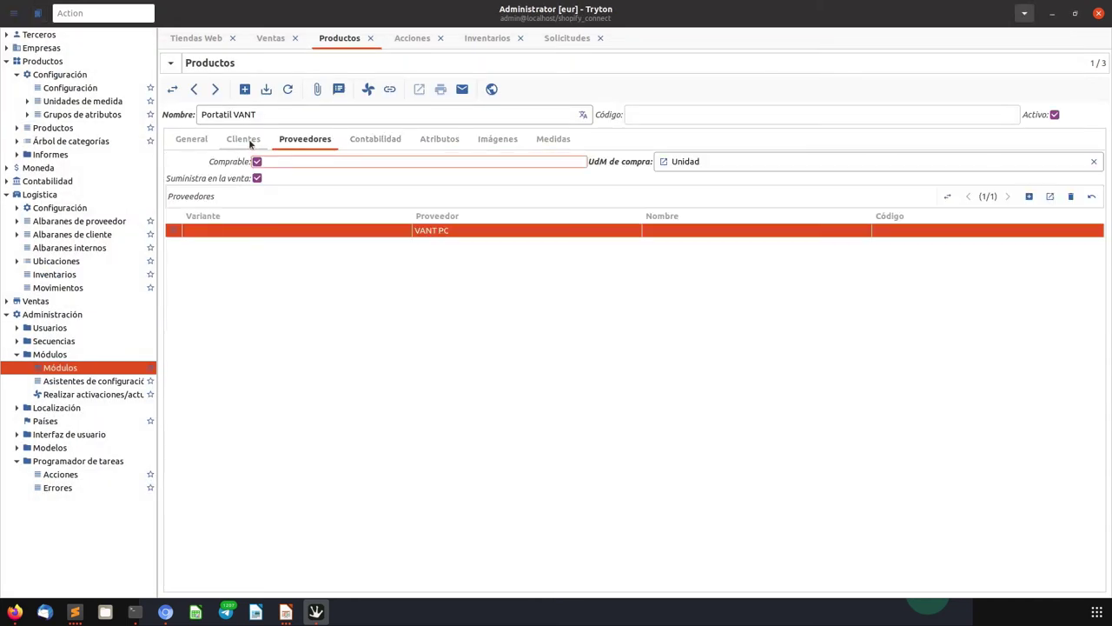
{"action": "left_click", "coordinate": [247, 142]}
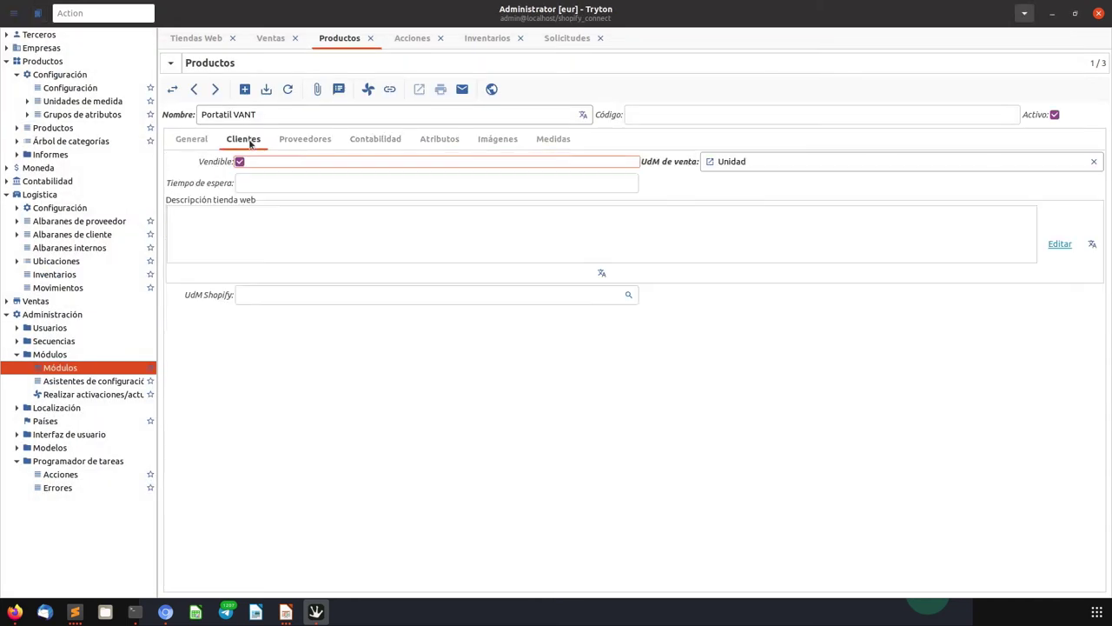
{"action": "left_click", "coordinate": [185, 136]}
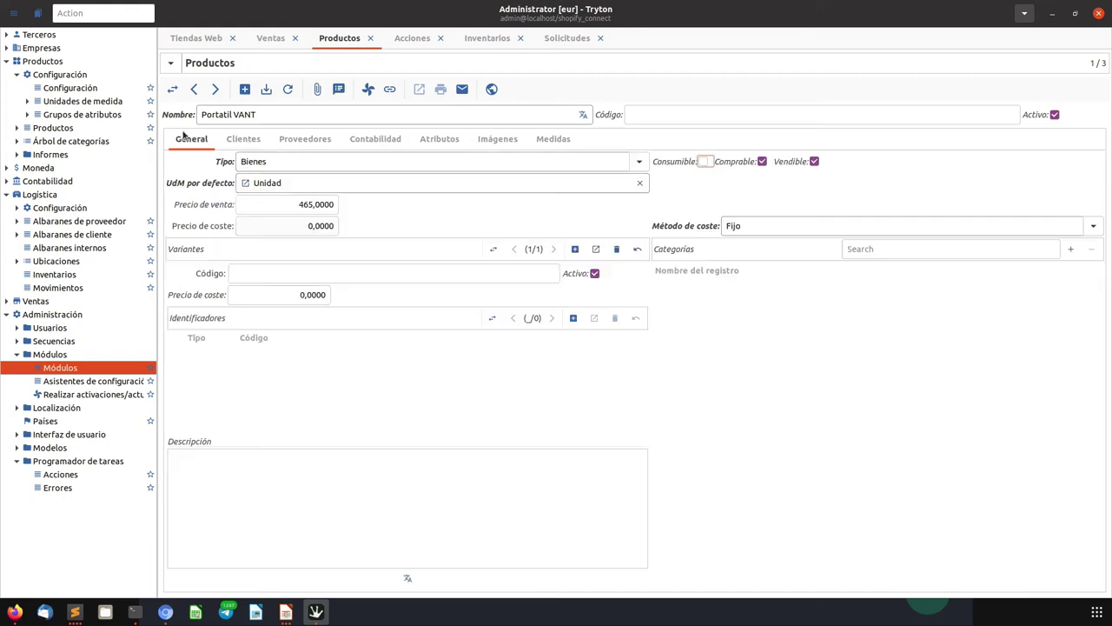
{"action": "left_click", "coordinate": [267, 90]}
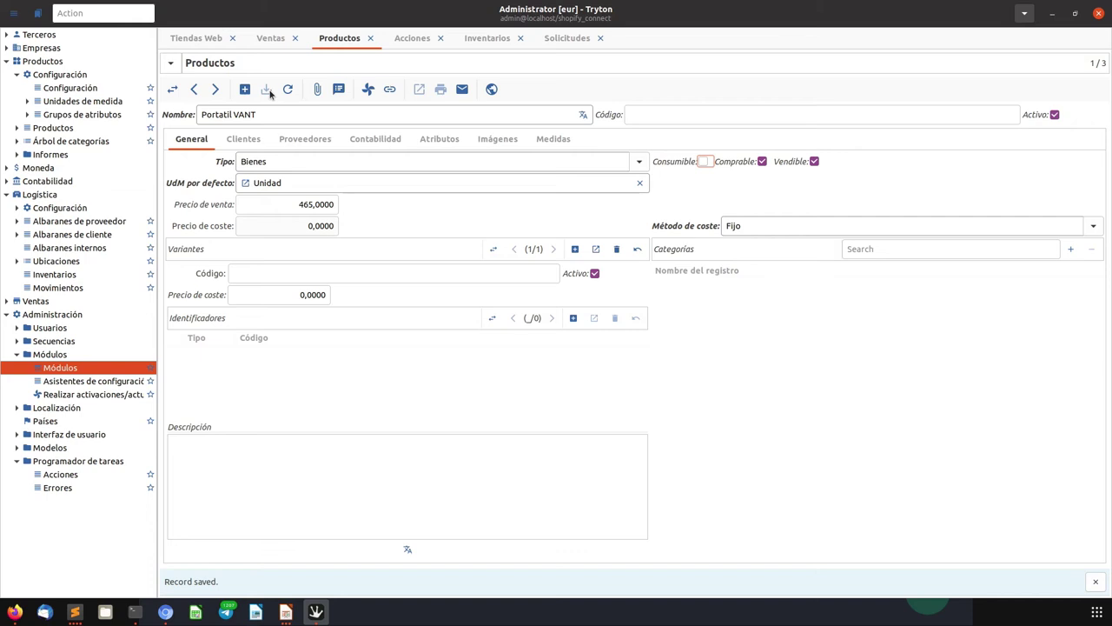
Open the scheduled action Actualizar productos de Shopify and execute it once.
{"action": "left_click", "coordinate": [405, 47]}
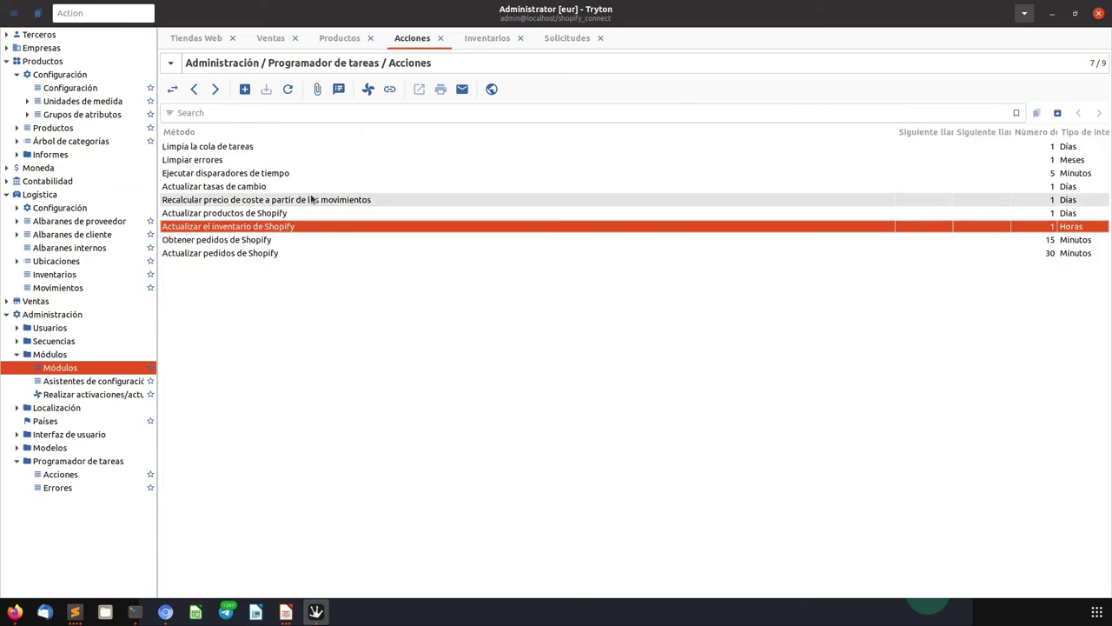
{"action": "key", "text": "Down"}
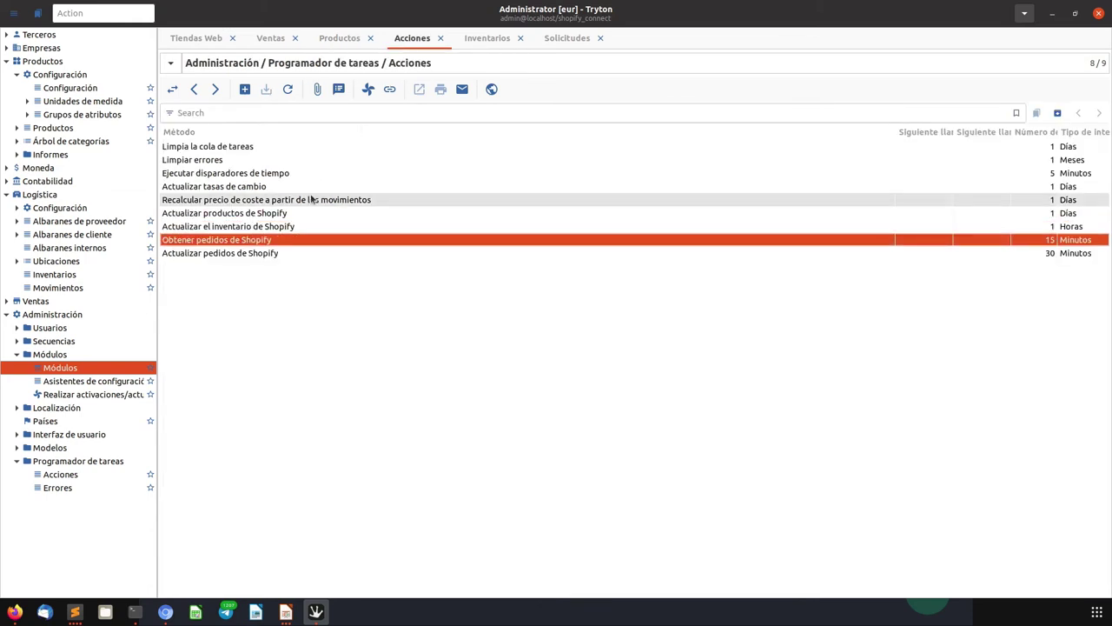
{"action": "key", "text": "Up"}
{"action": "key", "text": "Up"}
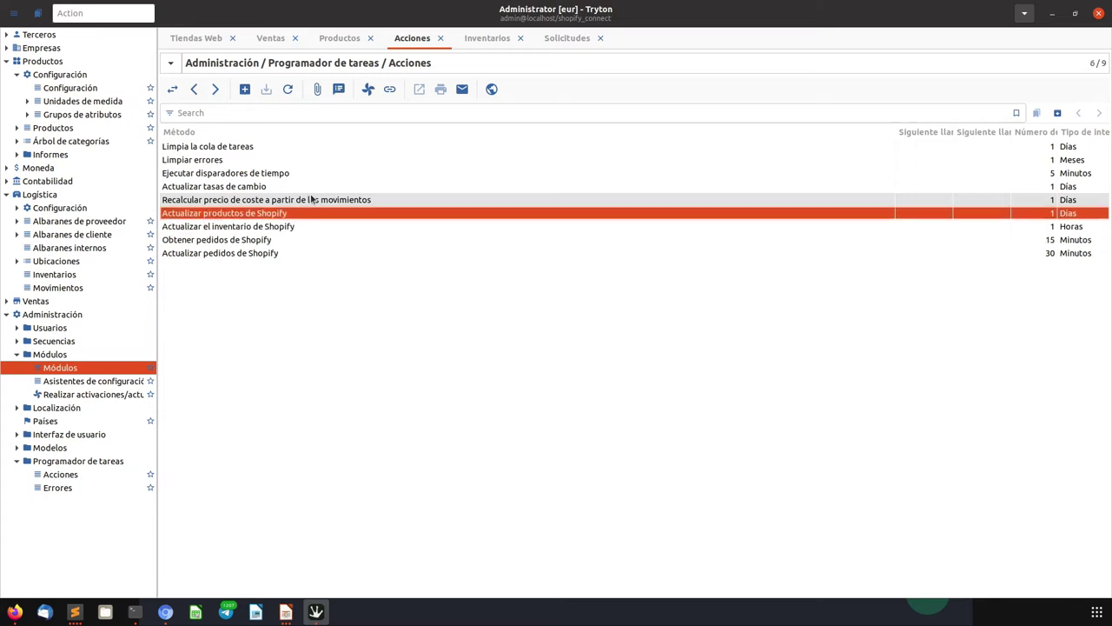
{"action": "key", "text": "Return"}
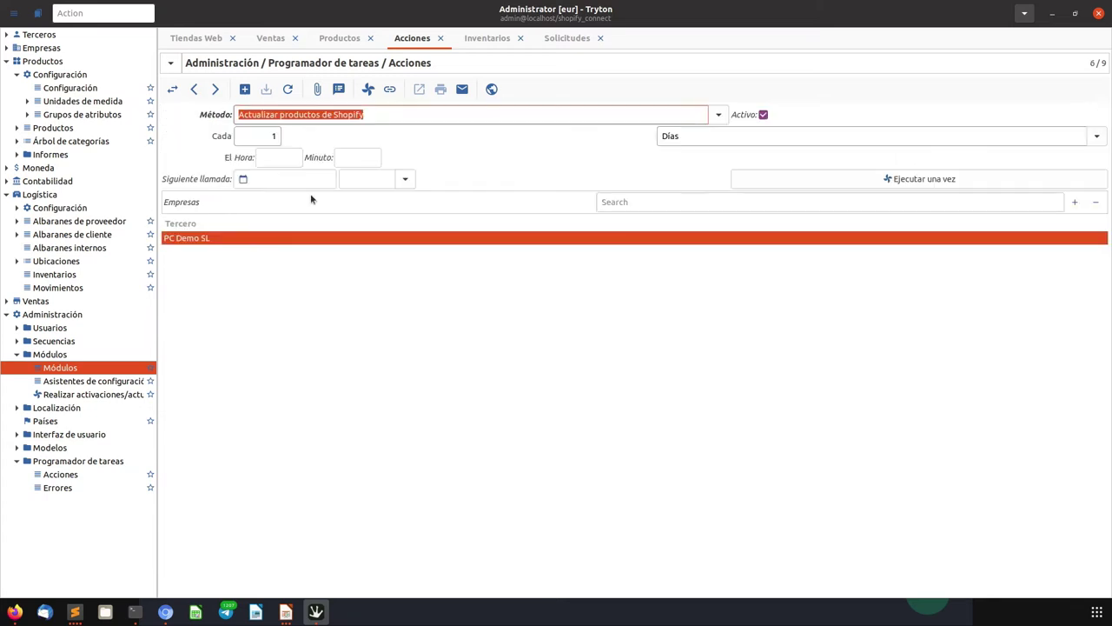
{"action": "left_click", "coordinate": [841, 179]}
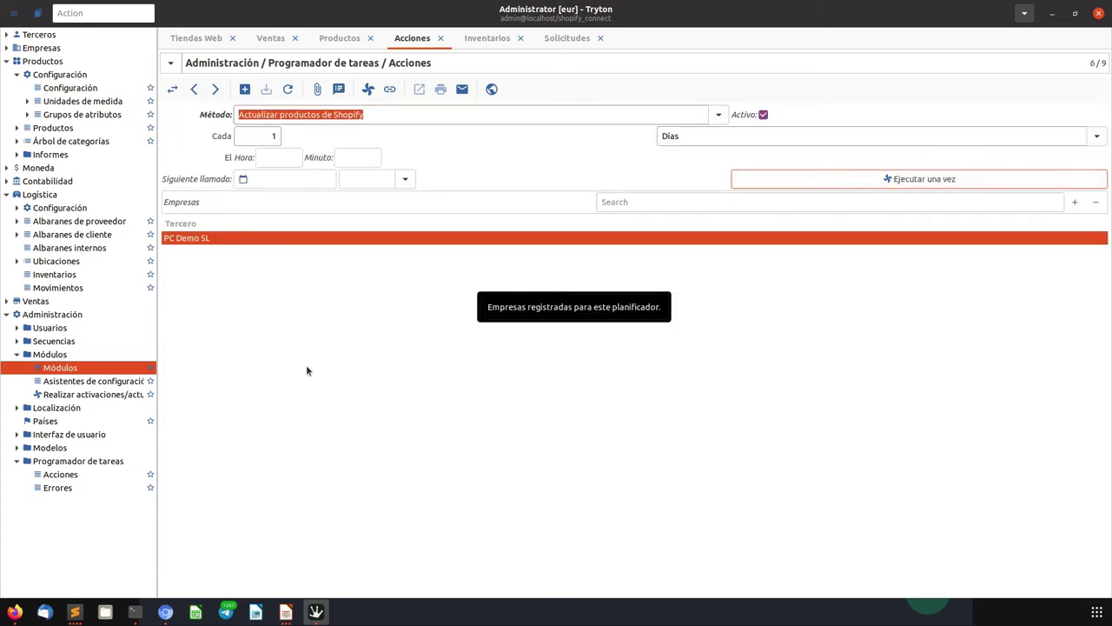
Switch to Chromium and look through the PC POR PARTES home page for the new laptop.
{"action": "left_click", "coordinate": [165, 612]}
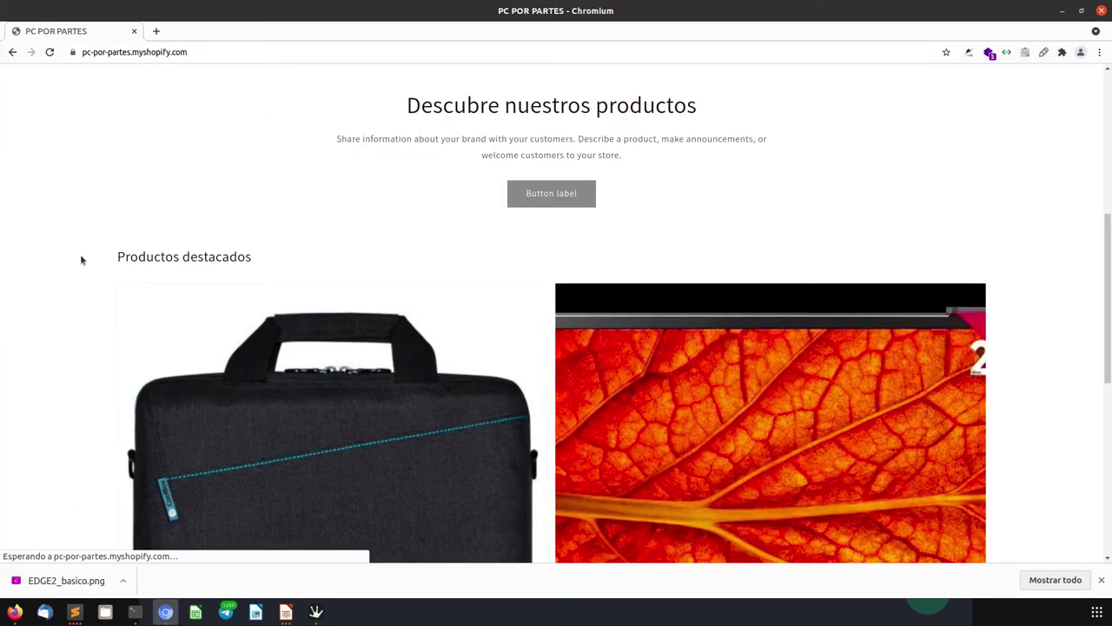
{"action": "scroll", "coordinate": [81, 260], "scroll_direction": "down", "scroll_amount": 3}
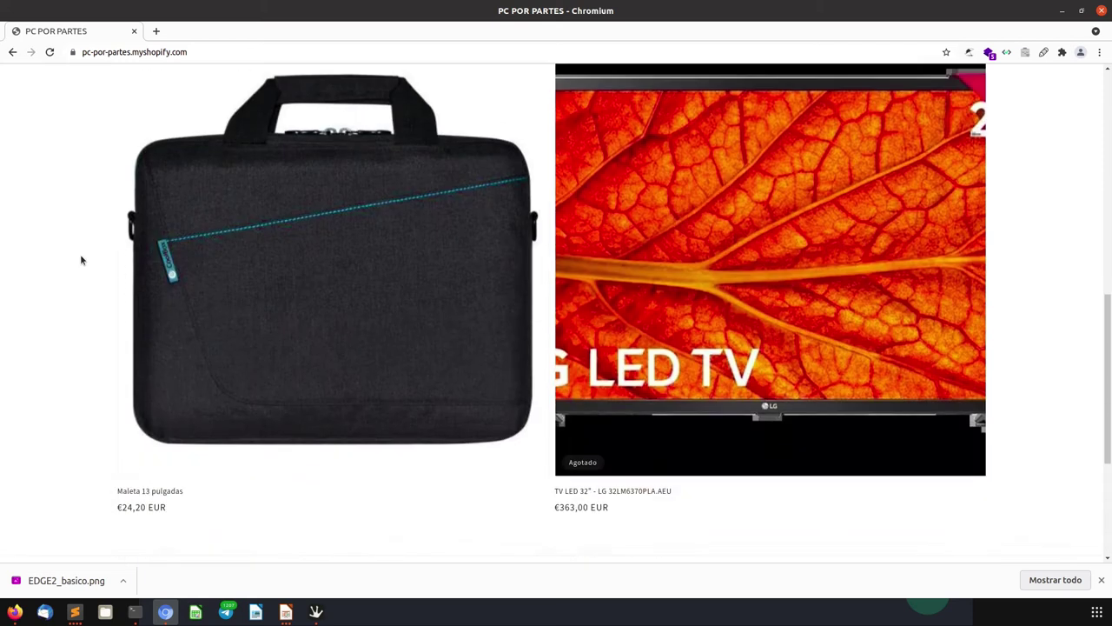
{"action": "scroll", "coordinate": [80, 259], "scroll_direction": "up", "scroll_amount": 4}
{"action": "scroll", "coordinate": [81, 260], "scroll_direction": "up", "scroll_amount": 4}
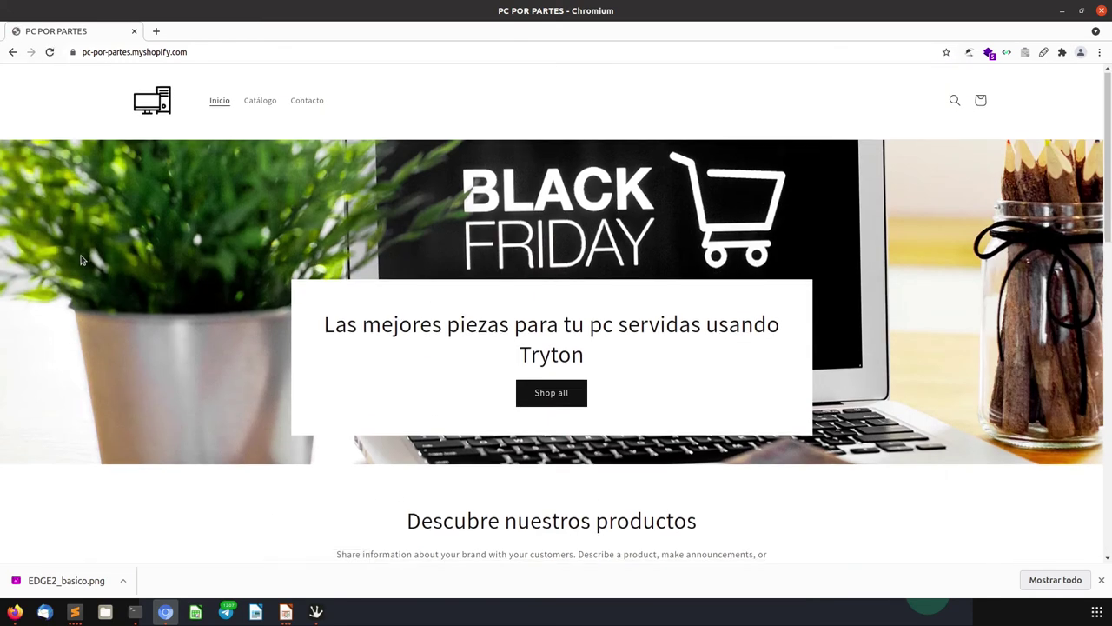
{"action": "scroll", "coordinate": [81, 260], "scroll_direction": "down", "scroll_amount": 5}
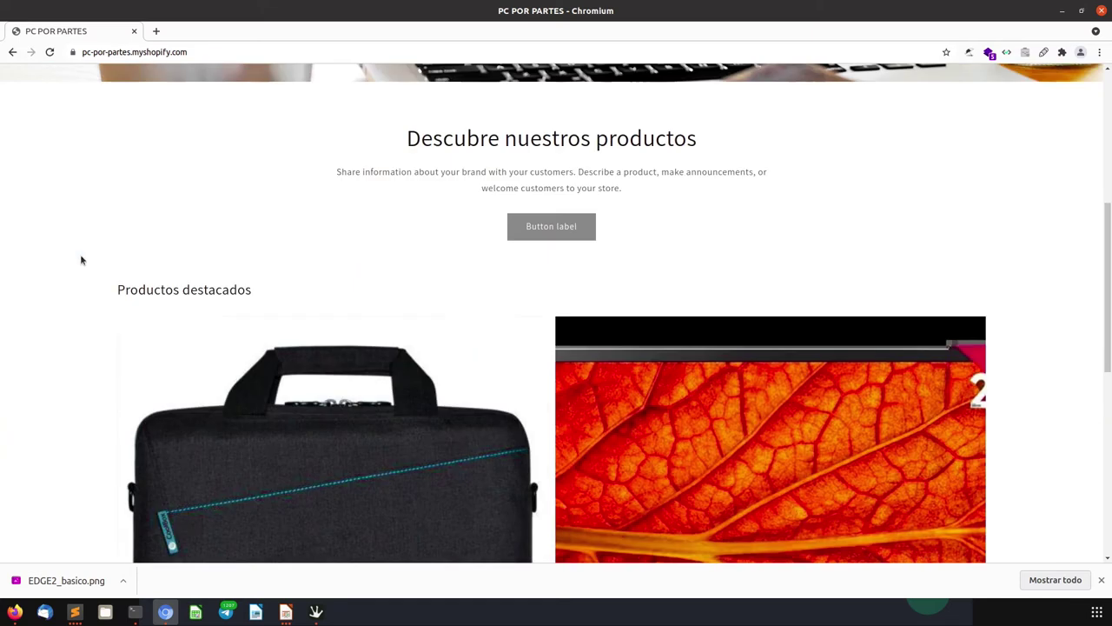
{"action": "scroll", "coordinate": [80, 252], "scroll_direction": "up", "scroll_amount": 2}
Back in Tryton, add Portatil VANT to the products of the PC por partes web shop and save, overwriting the conflicting record.
{"action": "key", "text": "alt+Tab"}
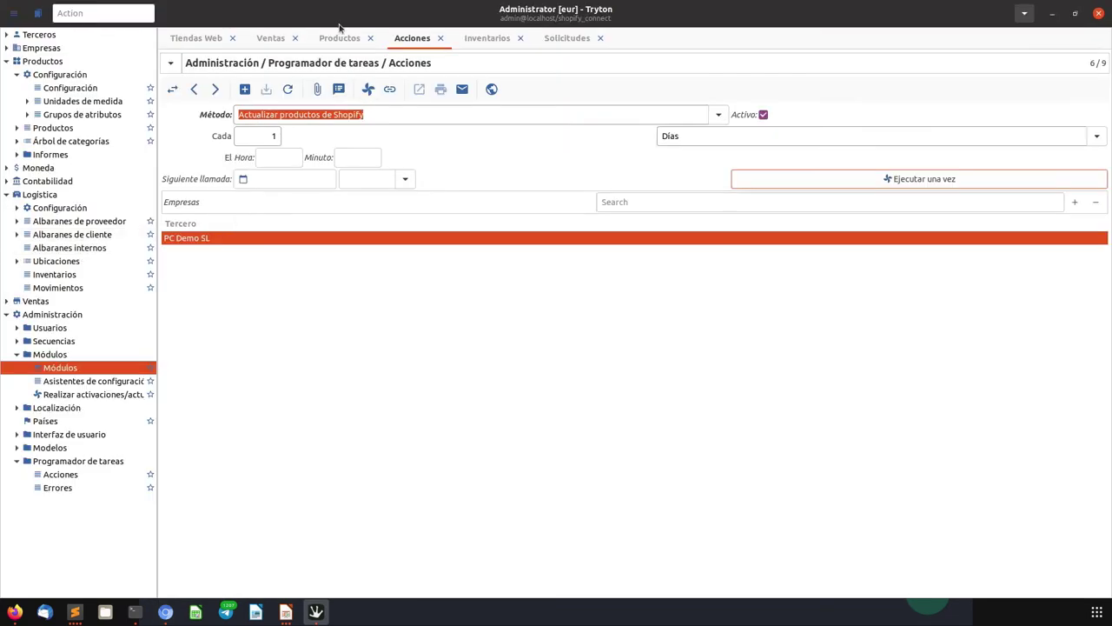
{"action": "left_click", "coordinate": [201, 37]}
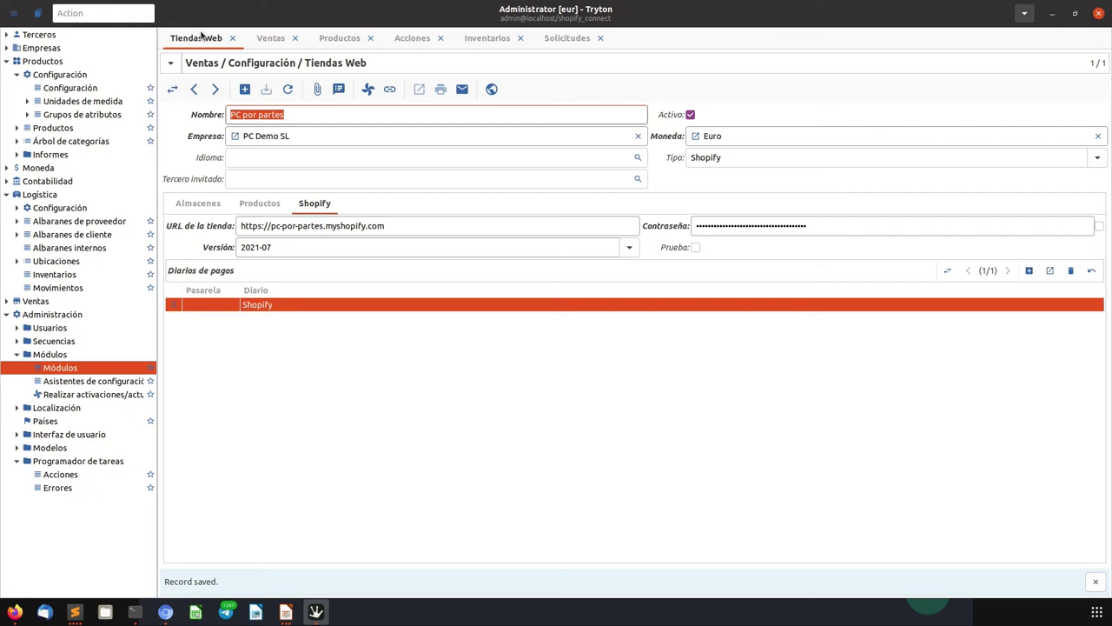
{"action": "left_click", "coordinate": [254, 204]}
{"action": "left_click", "coordinate": [412, 330]}
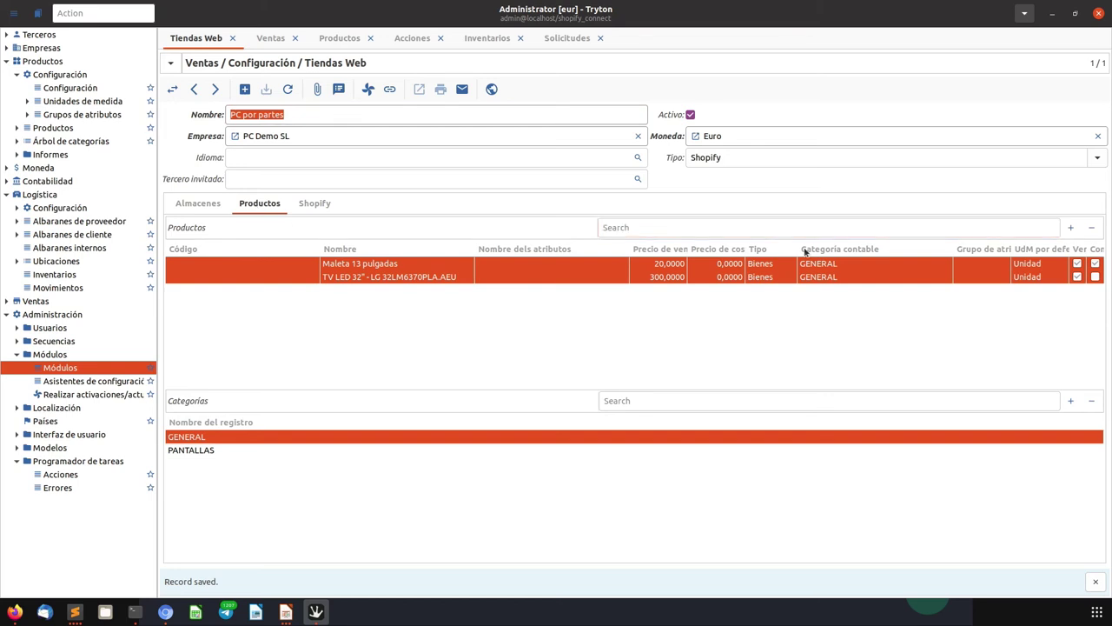
{"action": "left_click", "coordinate": [1037, 231]}
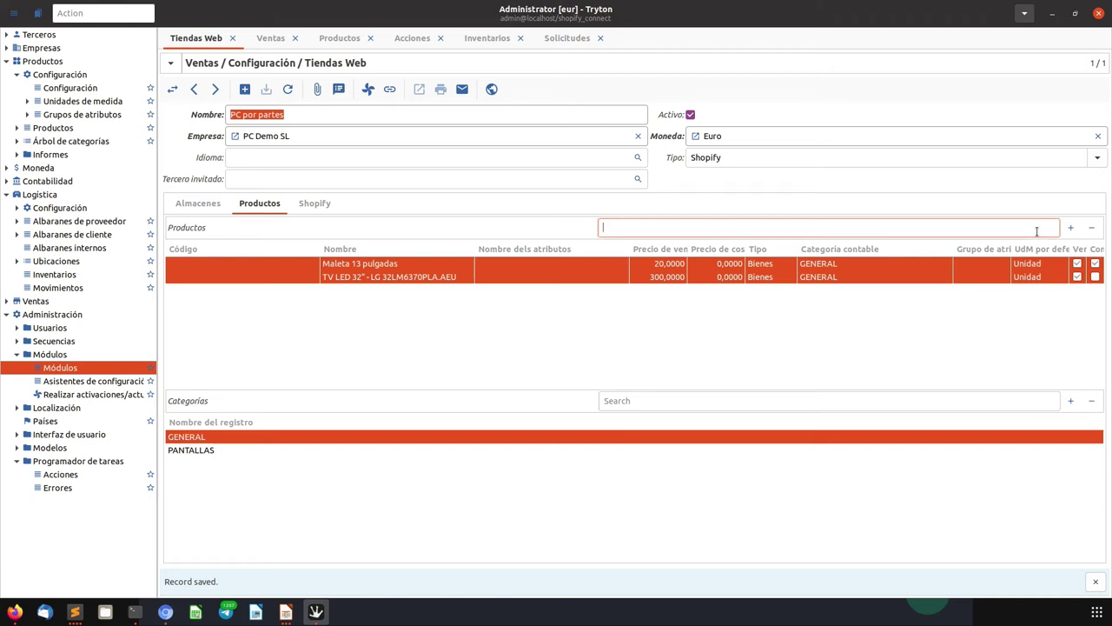
{"action": "type", "text": "Port"}
{"action": "key", "text": "Return"}
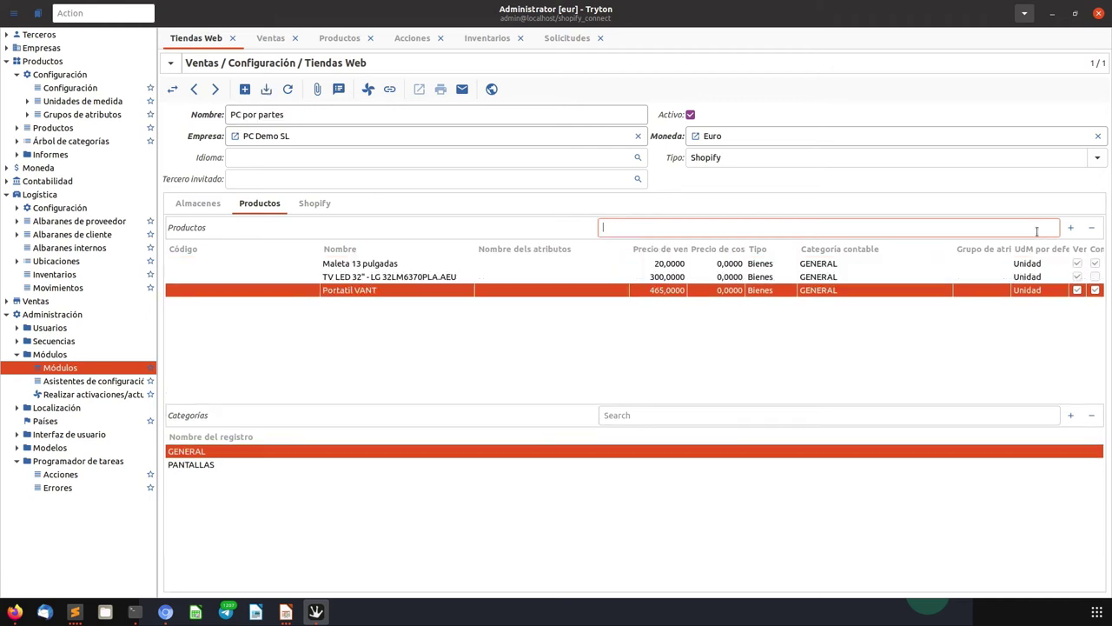
{"action": "left_click", "coordinate": [265, 89]}
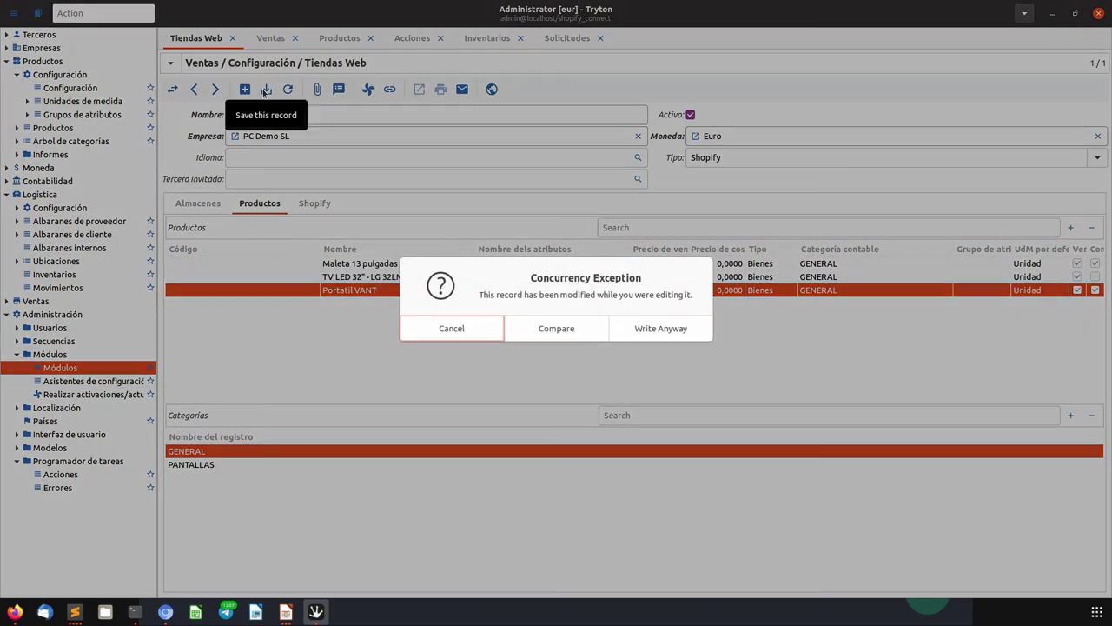
{"action": "left_click", "coordinate": [657, 328]}
Execute Actualizar productos de Shopify again and check the featured products on the storefront in Chromium.
{"action": "left_click", "coordinate": [403, 35]}
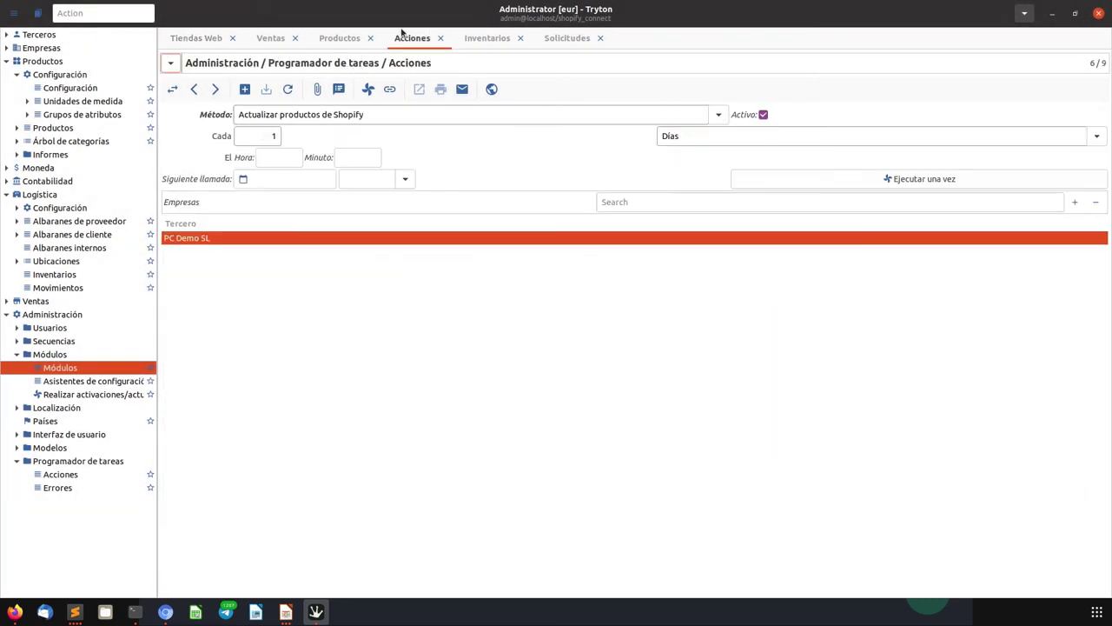
{"action": "left_click", "coordinate": [808, 177]}
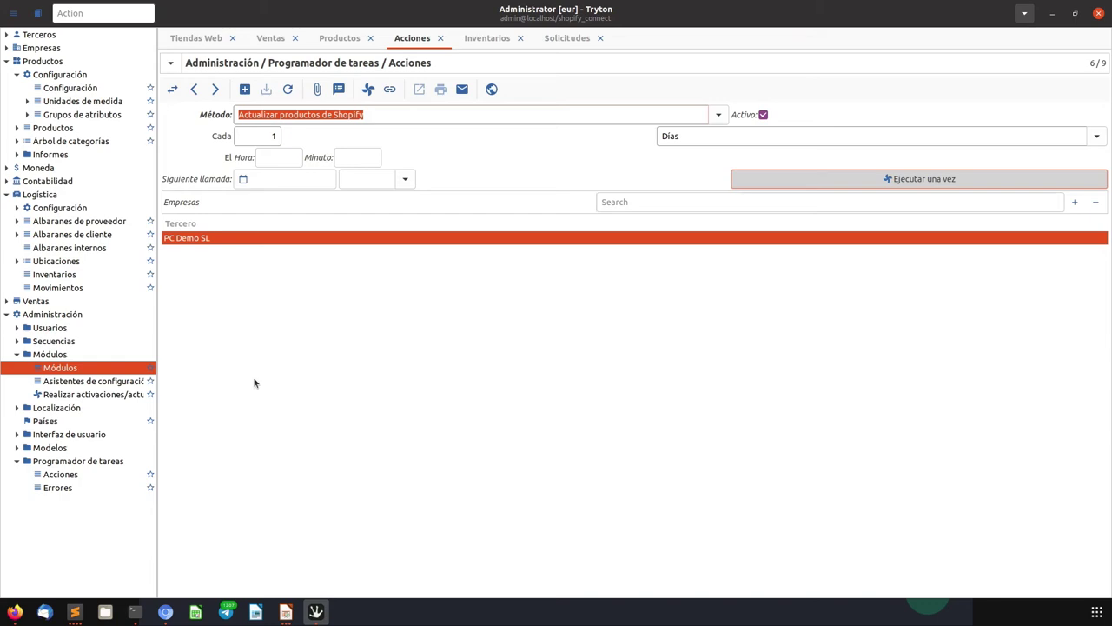
{"action": "left_click", "coordinate": [165, 612]}
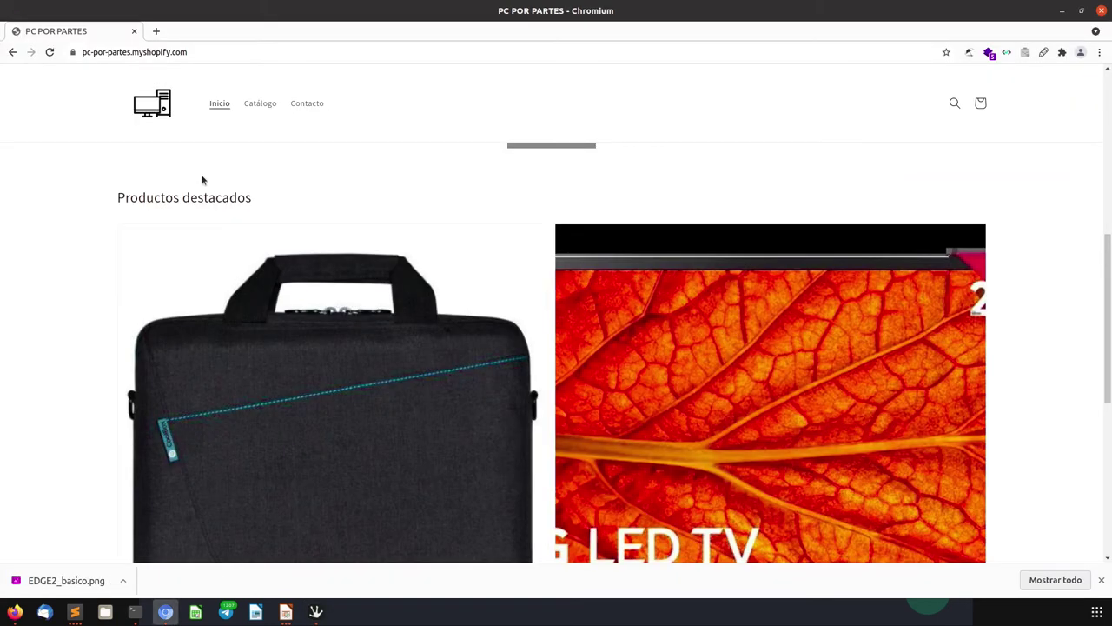
{"action": "scroll", "coordinate": [202, 180], "scroll_direction": "down", "scroll_amount": 1}
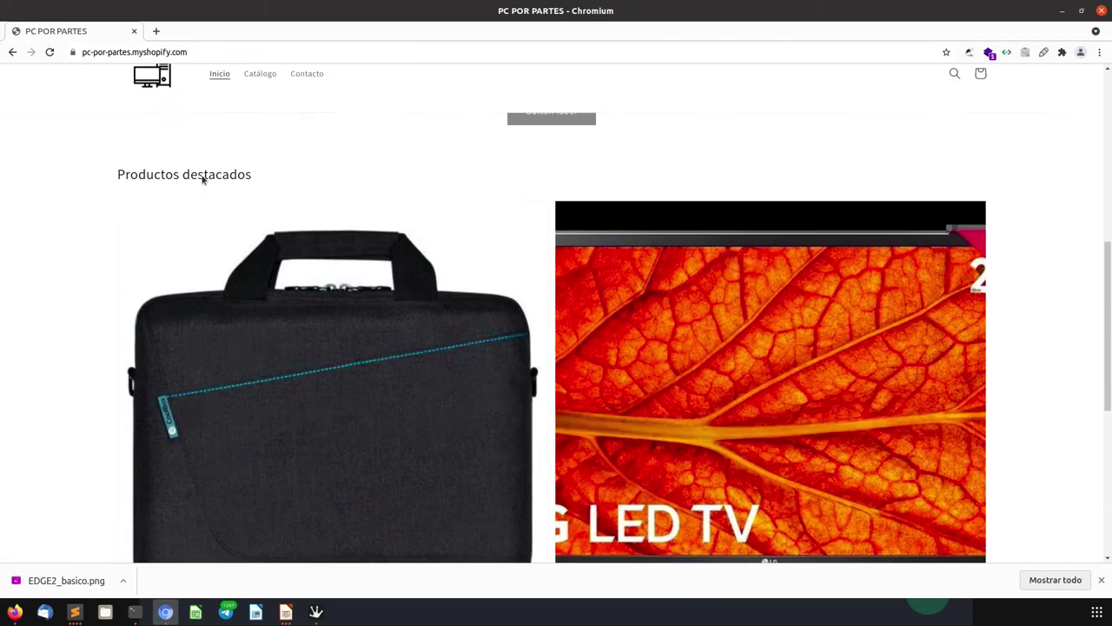
{"action": "scroll", "coordinate": [203, 180], "scroll_direction": "down", "scroll_amount": 4}
{"action": "scroll", "coordinate": [201, 180], "scroll_direction": "up", "scroll_amount": 5}
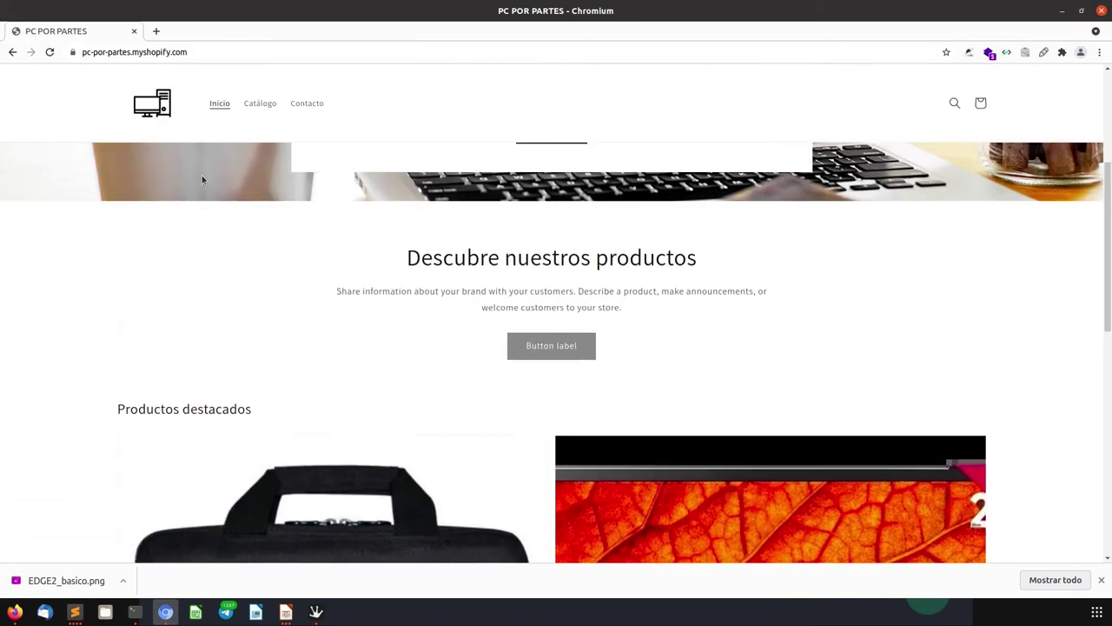
{"action": "key", "text": "alt+Tab"}
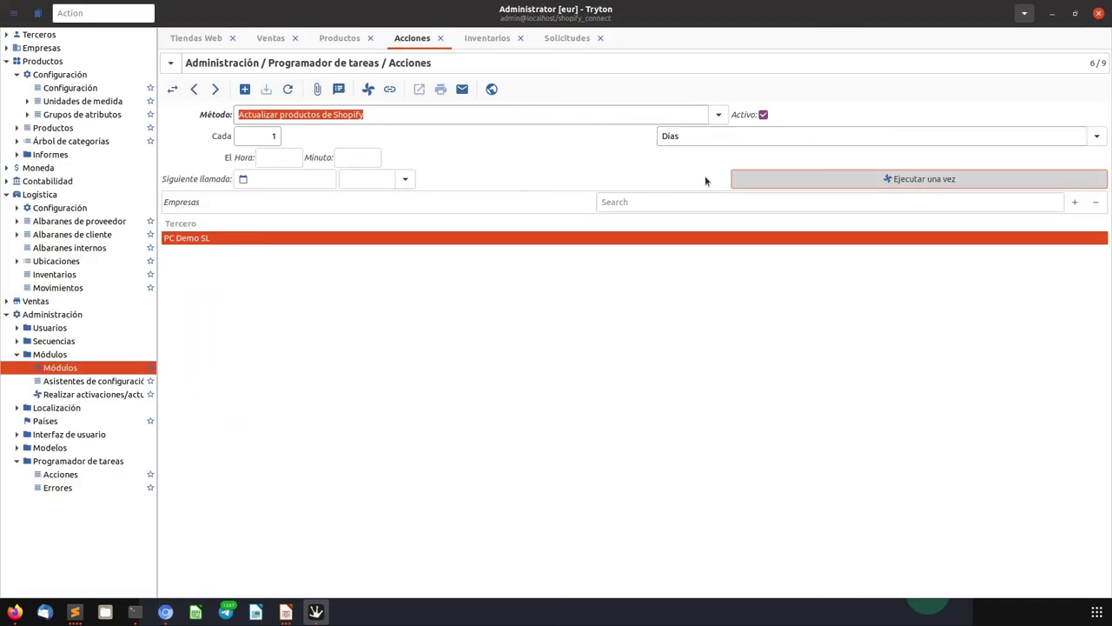
{"action": "key", "text": "alt+Tab"}
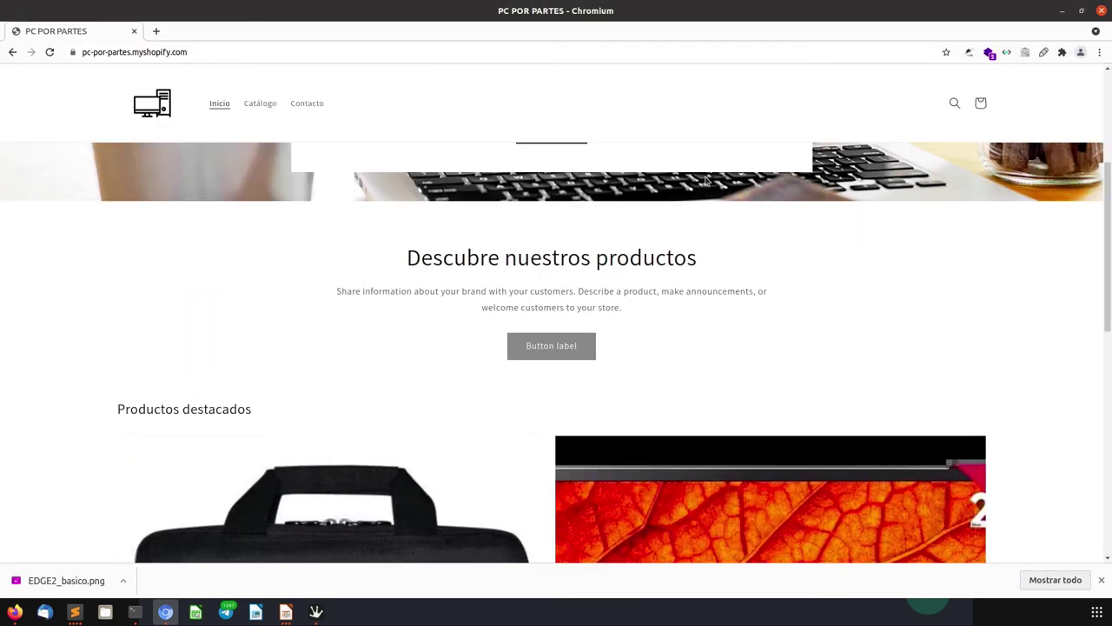
Reload the storefront and look for Portatil VANT on the home page and in the product catalogue.
{"action": "left_click", "coordinate": [49, 53]}
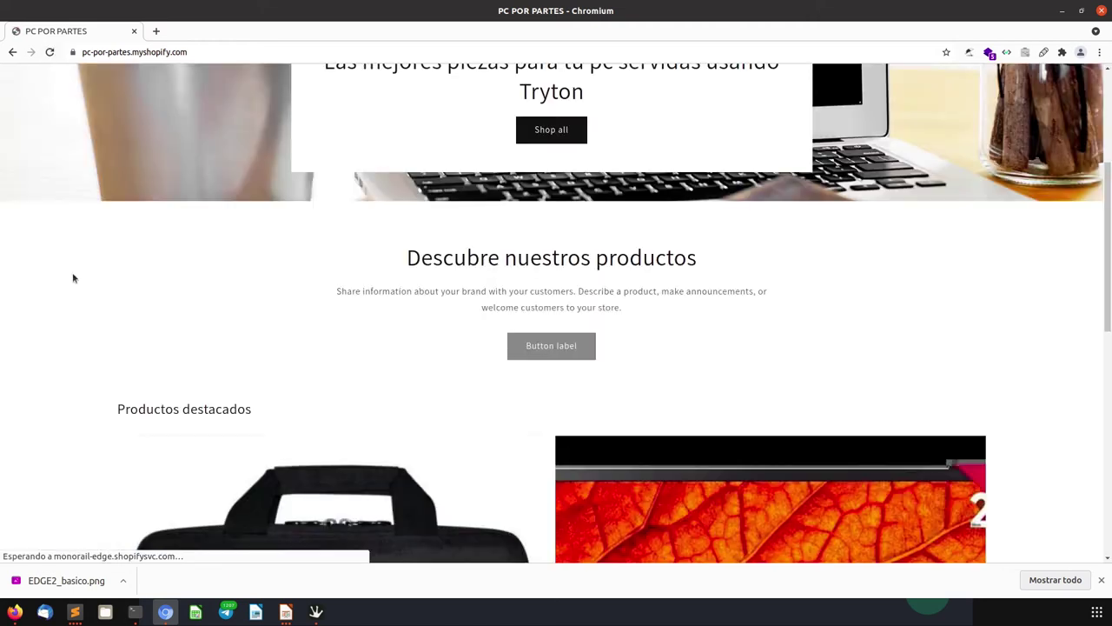
{"action": "scroll", "coordinate": [72, 272], "scroll_direction": "down", "scroll_amount": 2}
{"action": "scroll", "coordinate": [72, 272], "scroll_direction": "down", "scroll_amount": 4}
{"action": "scroll", "coordinate": [72, 272], "scroll_direction": "up", "scroll_amount": 5}
{"action": "scroll", "coordinate": [72, 272], "scroll_direction": "up", "scroll_amount": 4}
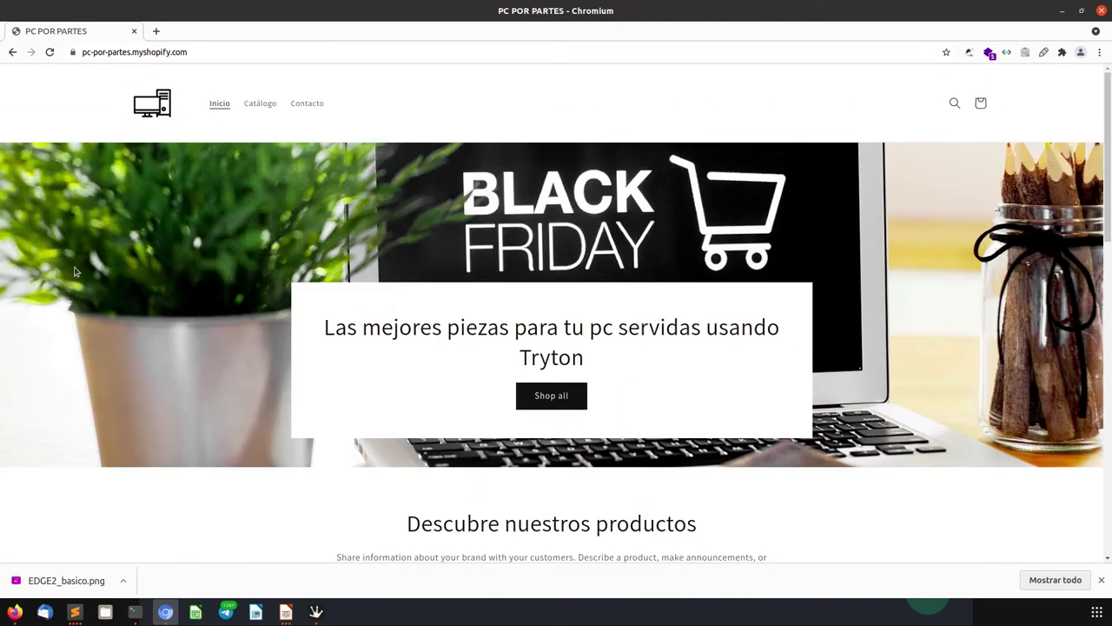
{"action": "left_click", "coordinate": [267, 105]}
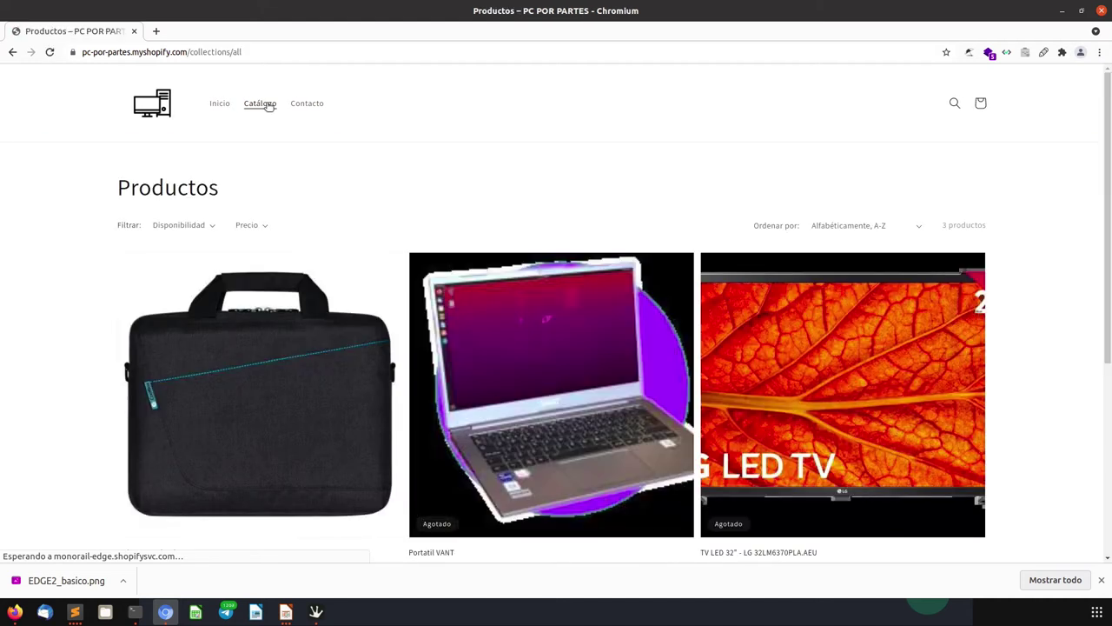
{"action": "left_click", "coordinate": [221, 103]}
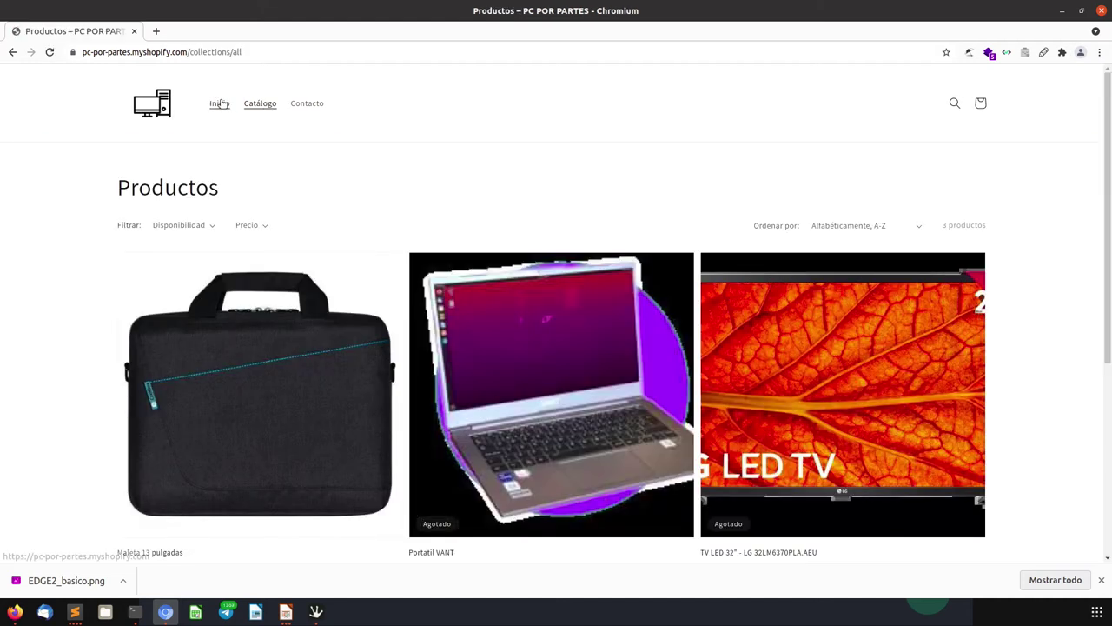
{"action": "scroll", "coordinate": [365, 449], "scroll_direction": "down", "scroll_amount": 10}
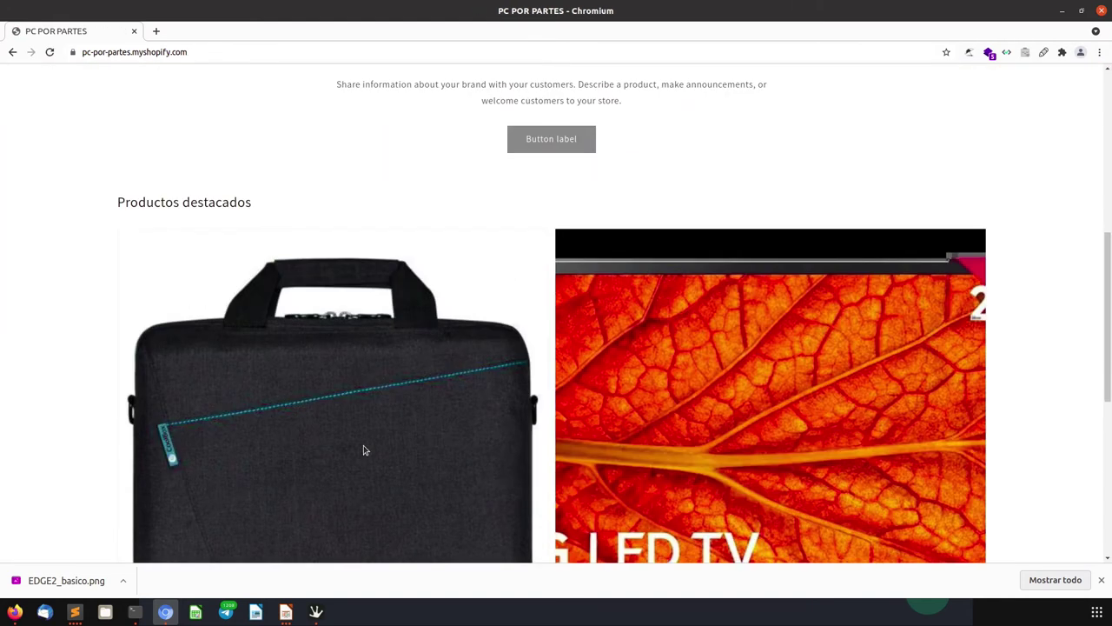
{"action": "scroll", "coordinate": [365, 449], "scroll_direction": "up", "scroll_amount": 10}
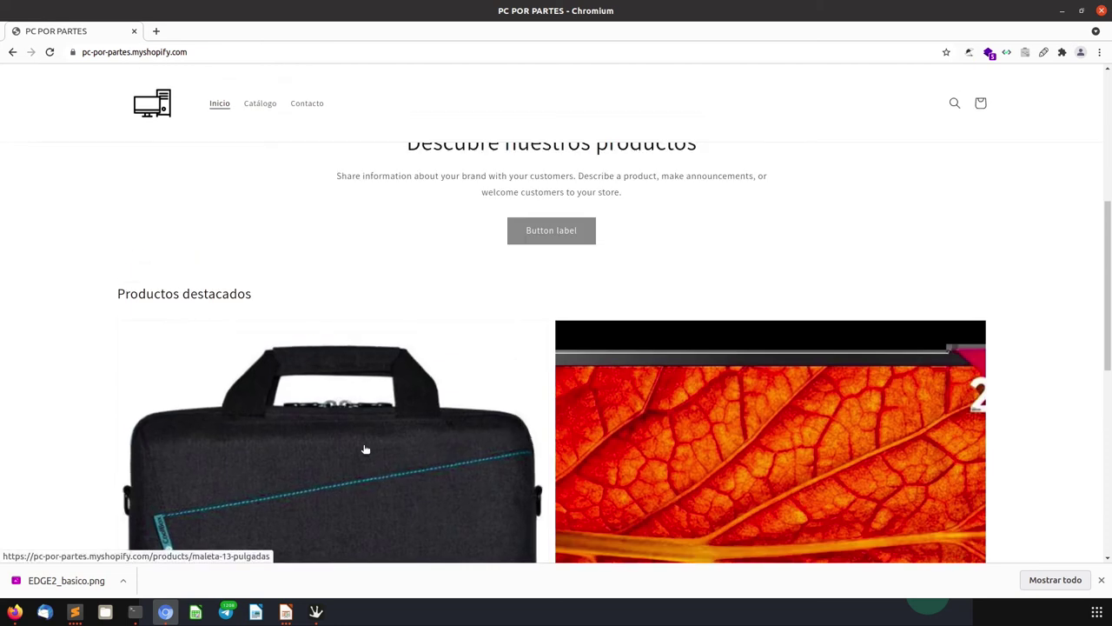
Check the storefront catalogue for Portatil VANT, and in Tryton create a new inventory for the Zona de almacenamiento location.
{"action": "left_click", "coordinate": [262, 103]}
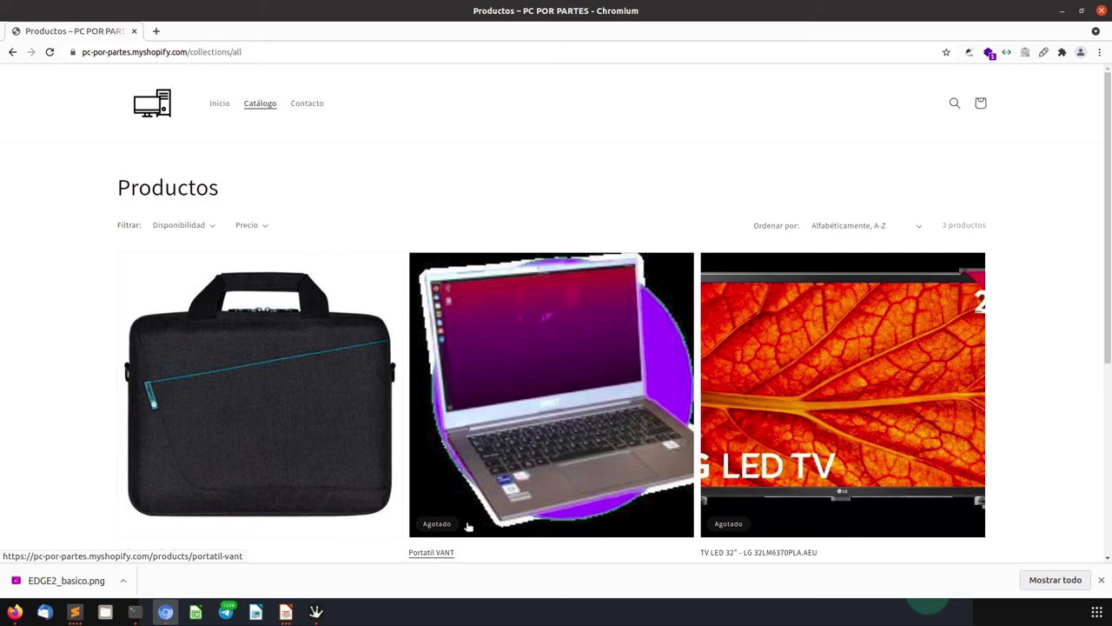
{"action": "left_click", "coordinate": [315, 610]}
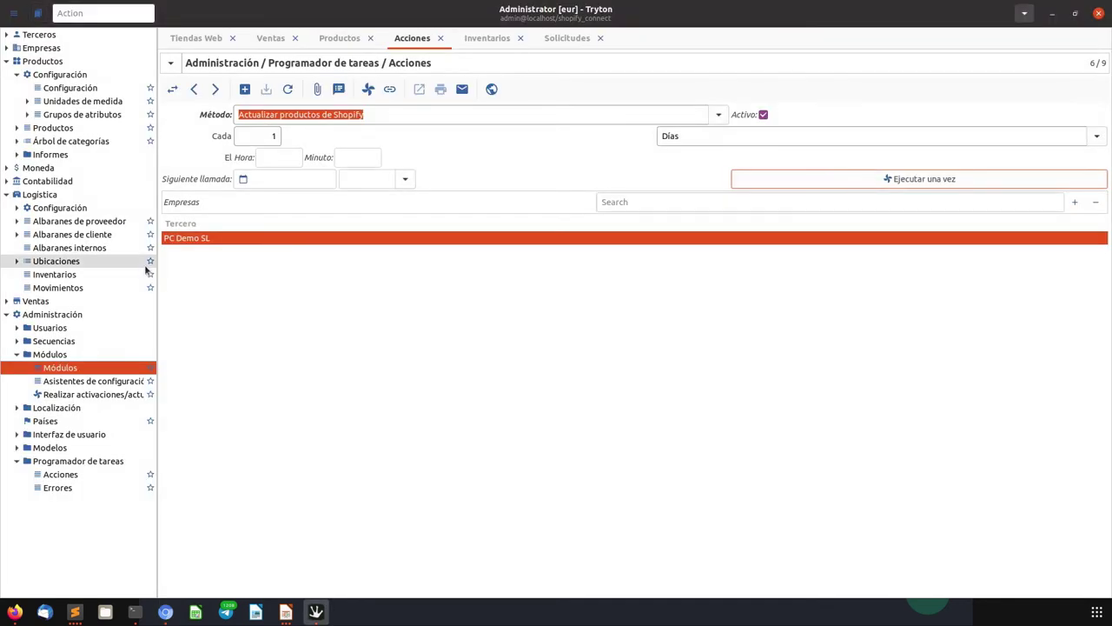
{"action": "left_click", "coordinate": [96, 278]}
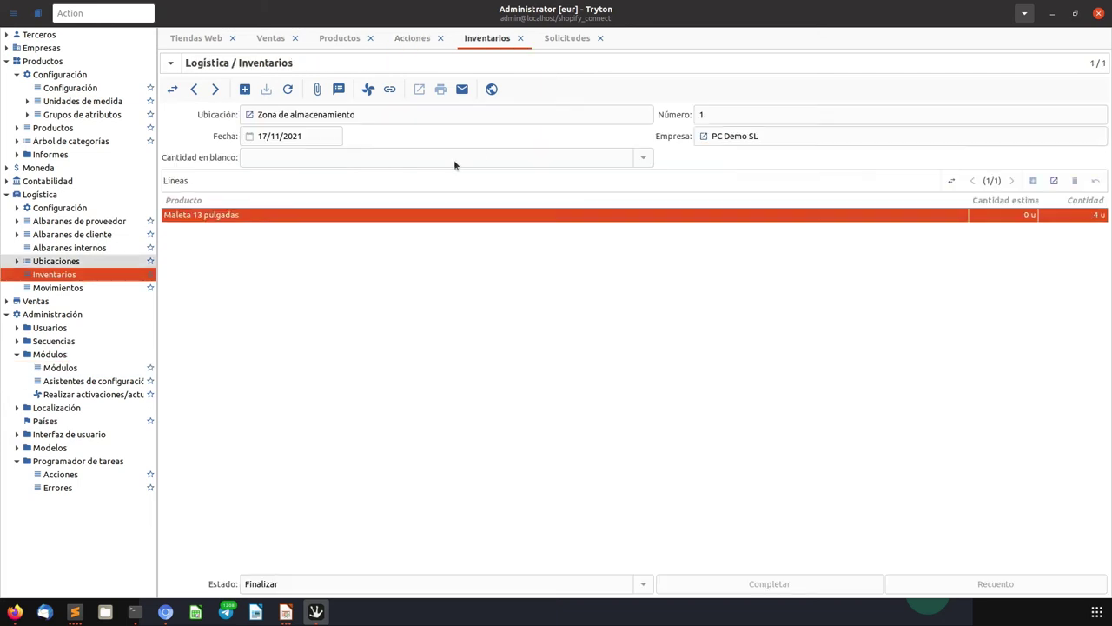
{"action": "left_click", "coordinate": [245, 89]}
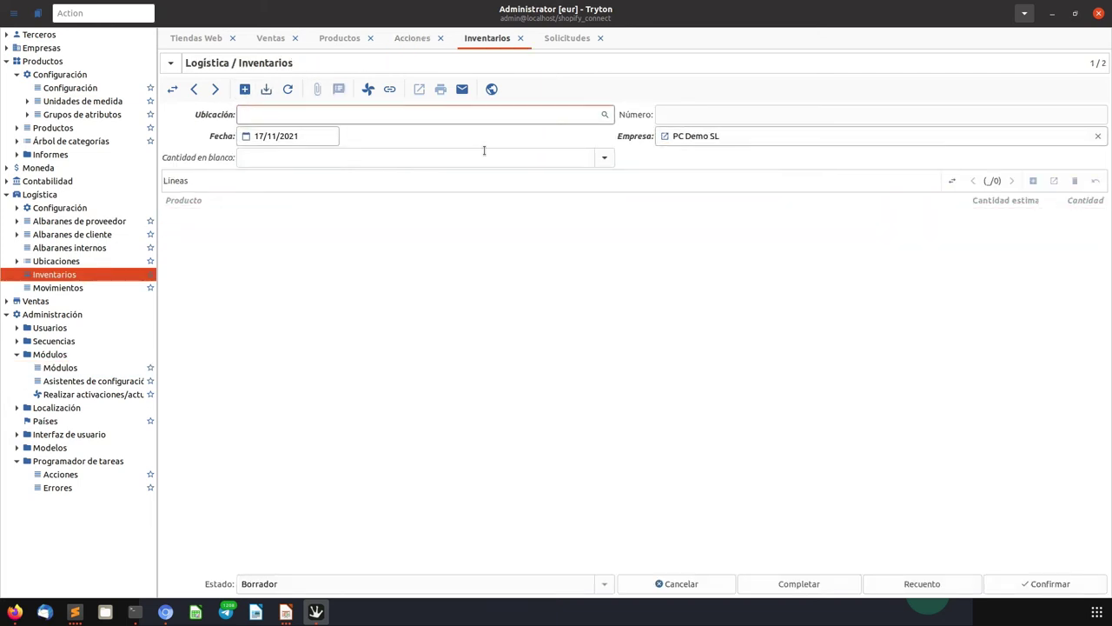
{"action": "type", "text": "zona"}
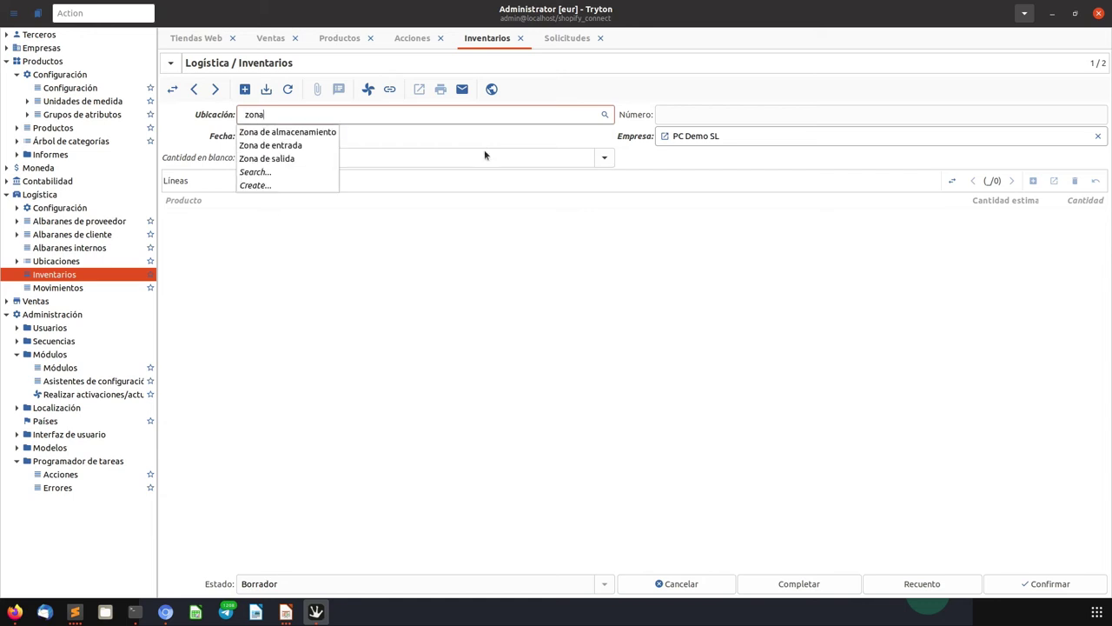
{"action": "key", "text": "Down"}
{"action": "key", "text": "Return"}
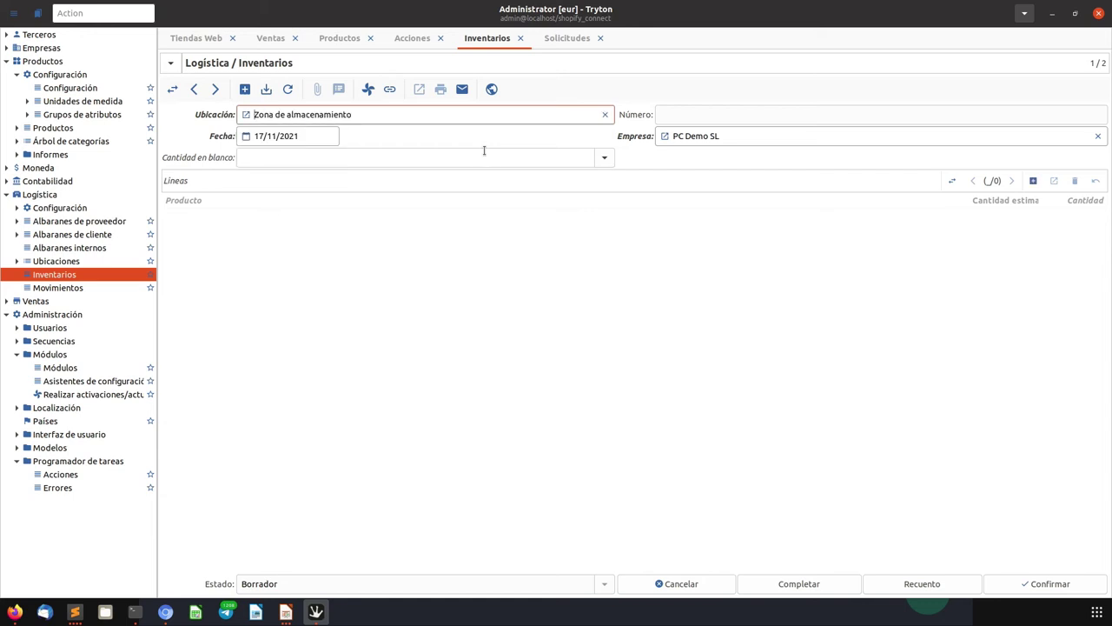
Add a Portatil VANT line with a quantity of 10 to the inventory and confirm the inventory.
{"action": "left_click", "coordinate": [1034, 181]}
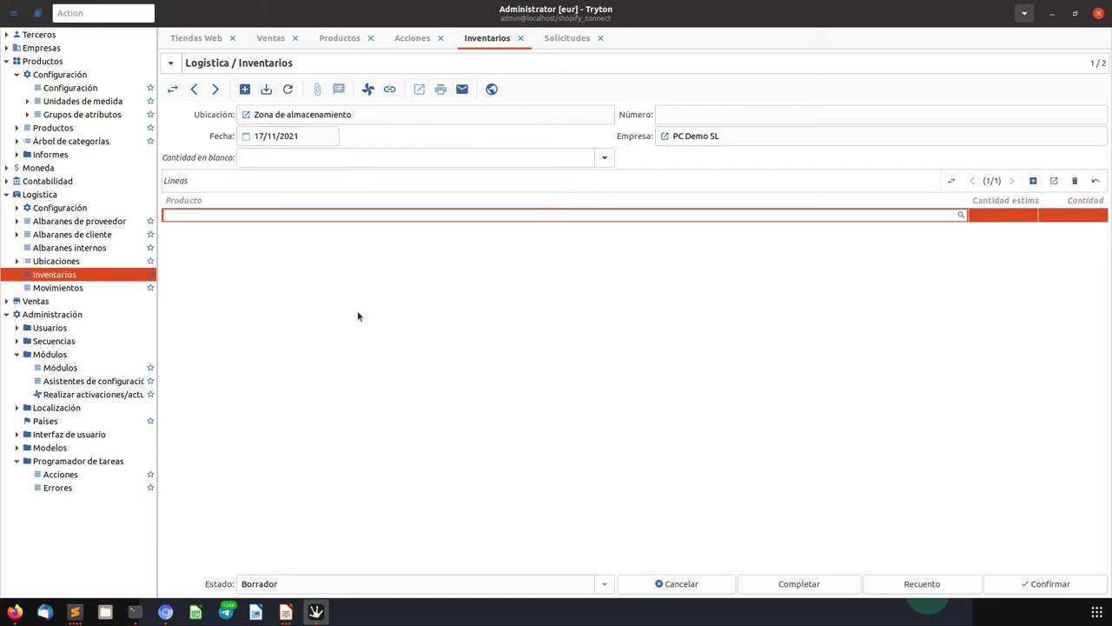
{"action": "type", "text": "port"}
{"action": "key", "text": "Down"}
{"action": "key", "text": "Return"}
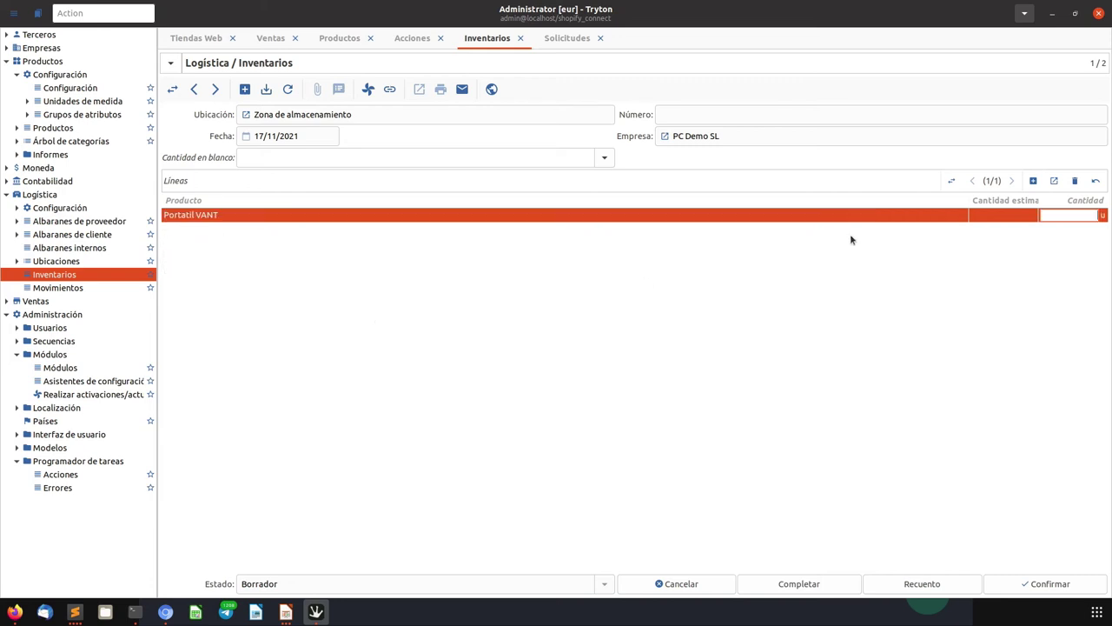
{"action": "left_click", "coordinate": [1078, 216]}
{"action": "type", "text": "10"}
{"action": "left_click", "coordinate": [1036, 586]}
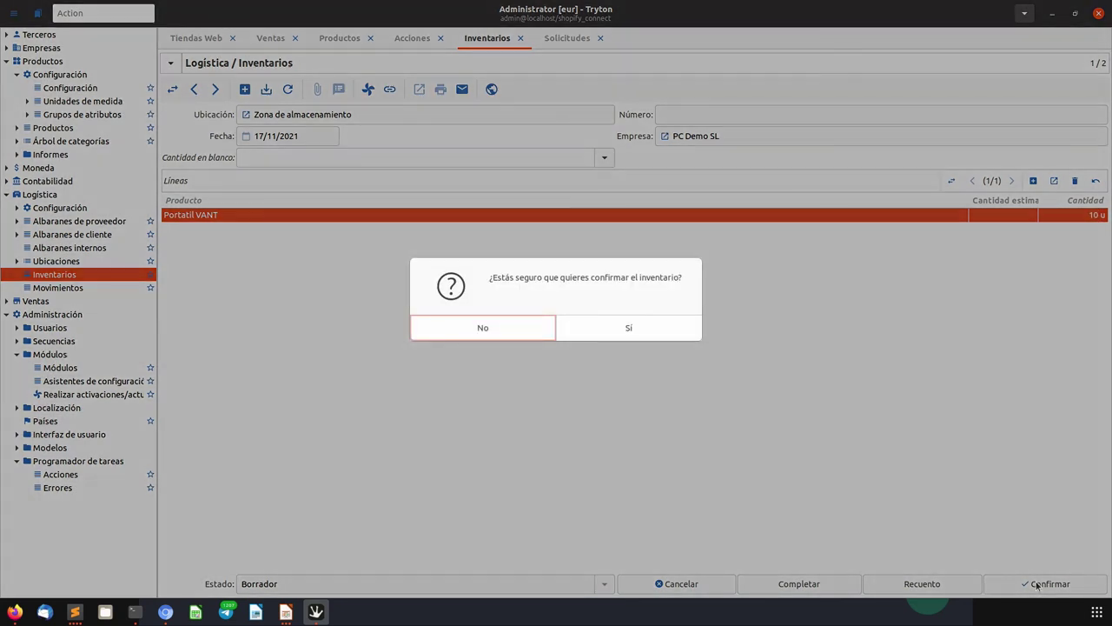
{"action": "key", "text": "Return"}
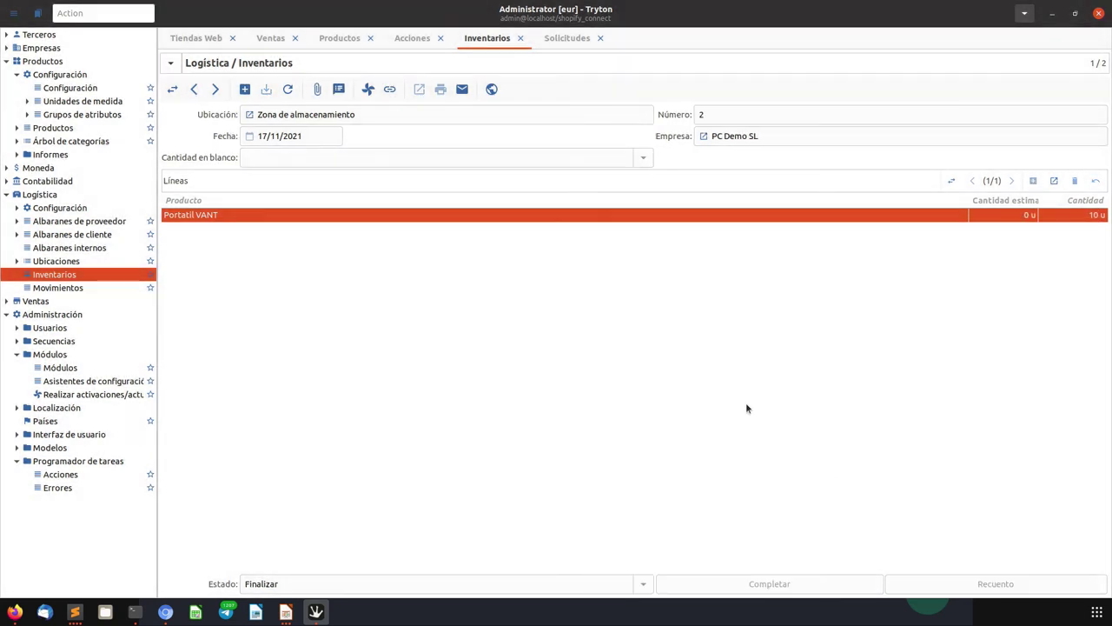
Execute the scheduled action Actualizar el inventario de Shopify once and open the Portatil VANT product page on the storefront in Chromium.
{"action": "left_click", "coordinate": [414, 41]}
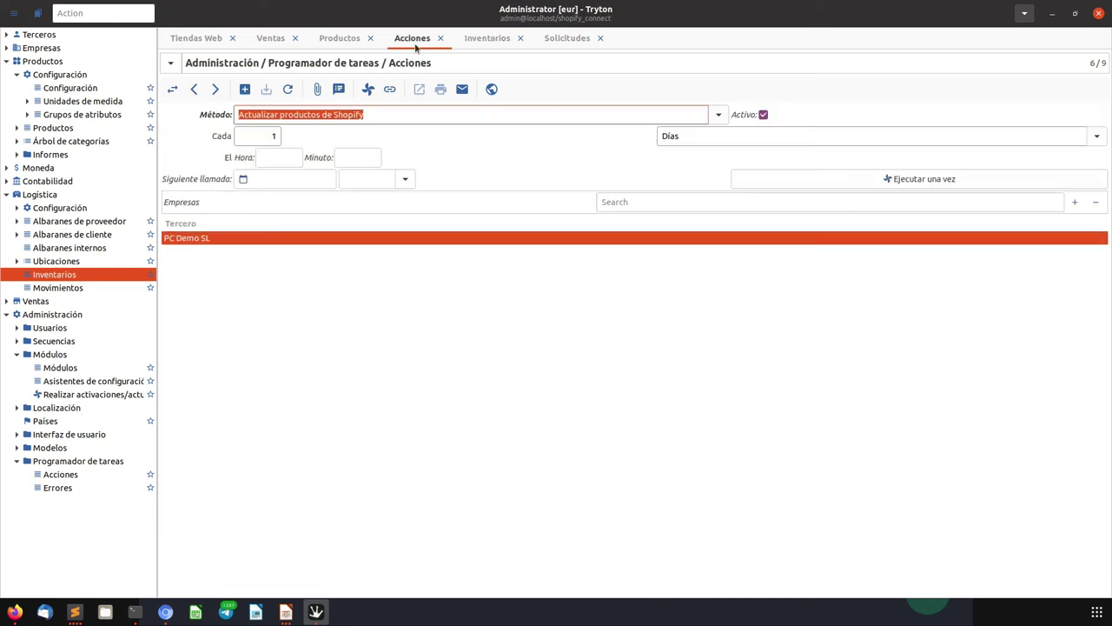
{"action": "left_click", "coordinate": [172, 89]}
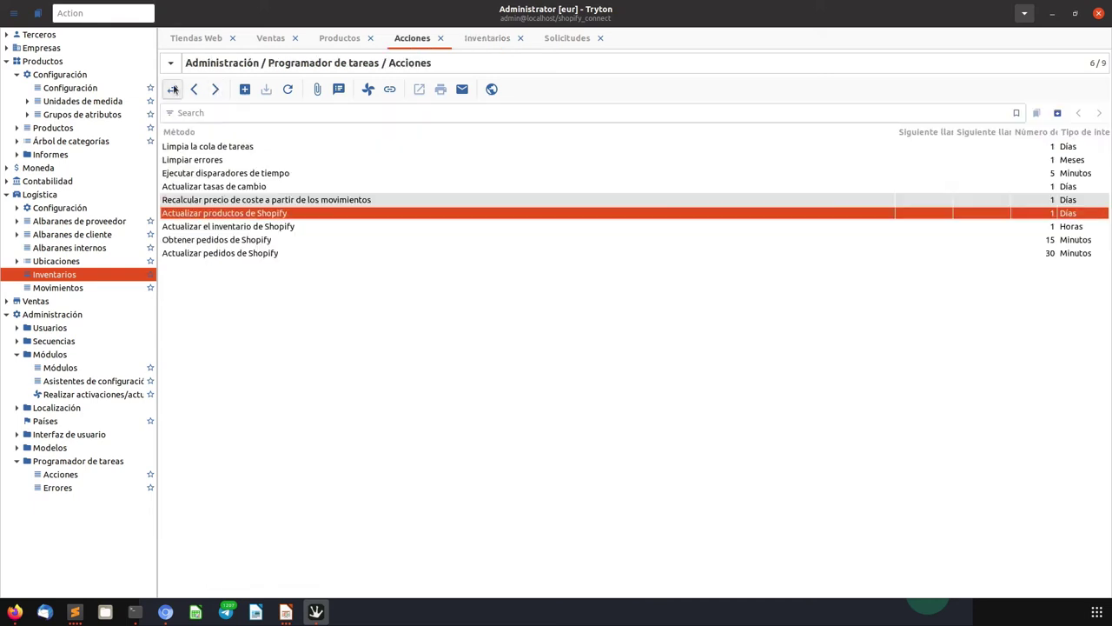
{"action": "double_click", "coordinate": [223, 232]}
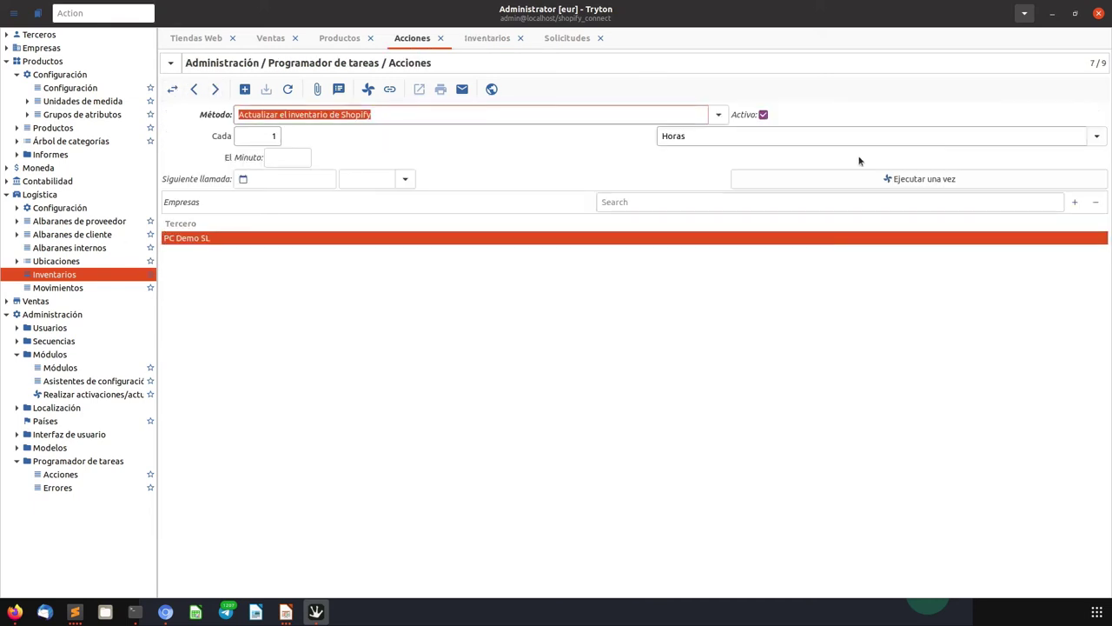
{"action": "left_click", "coordinate": [868, 183]}
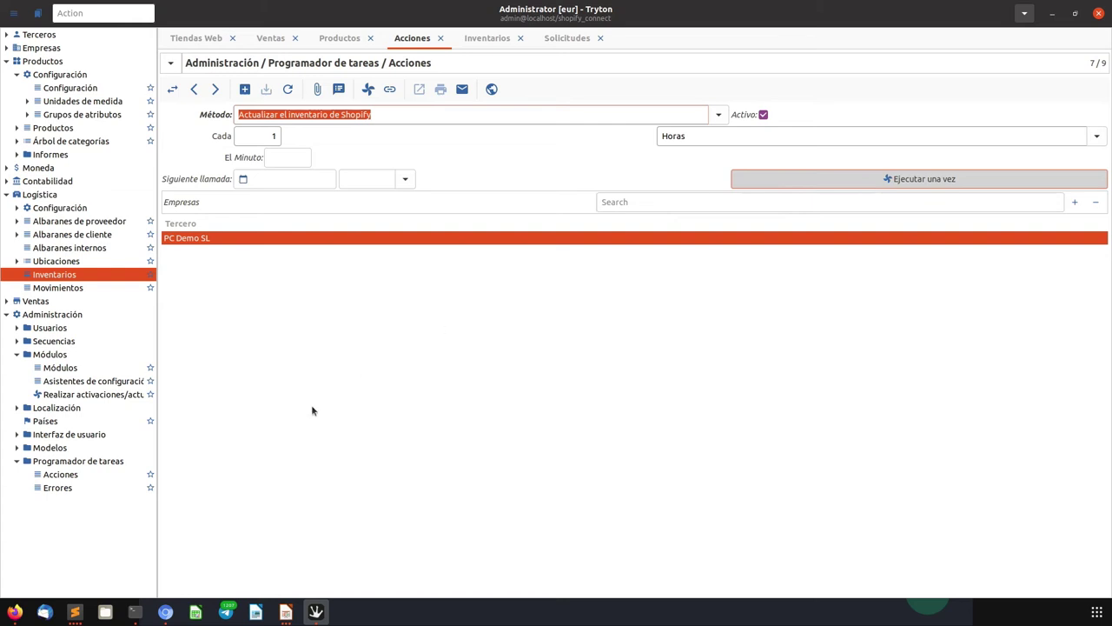
{"action": "left_click", "coordinate": [165, 612]}
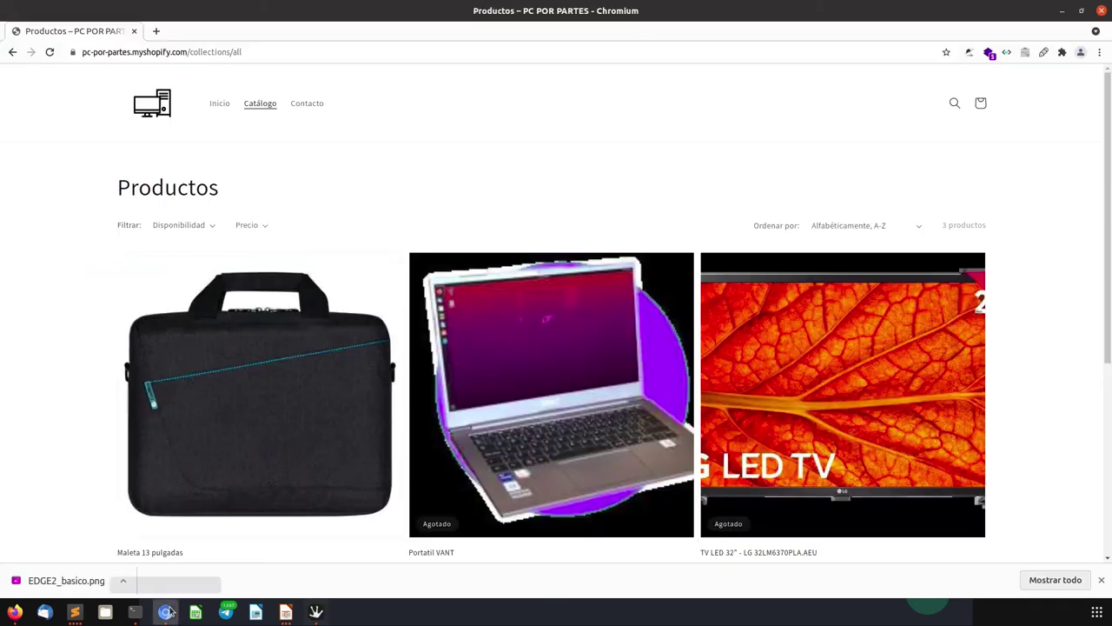
{"action": "left_click", "coordinate": [447, 419]}
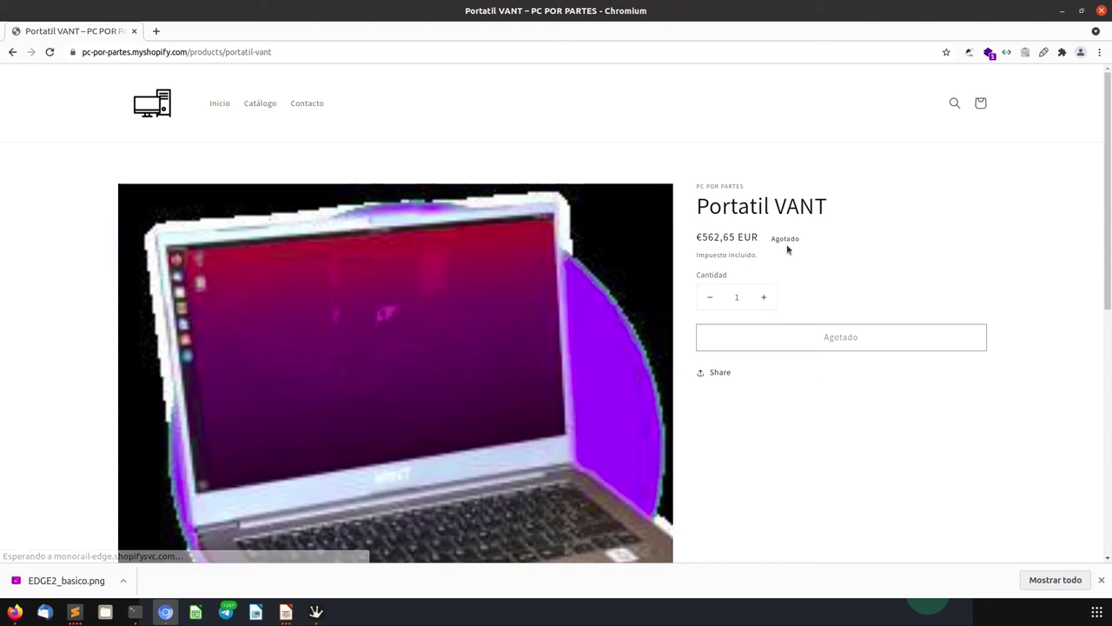
Execute Actualizar el inventario de Shopify again in Tryton and reload the Portatil VANT page in Chromium.
{"action": "key", "text": "alt+Tab"}
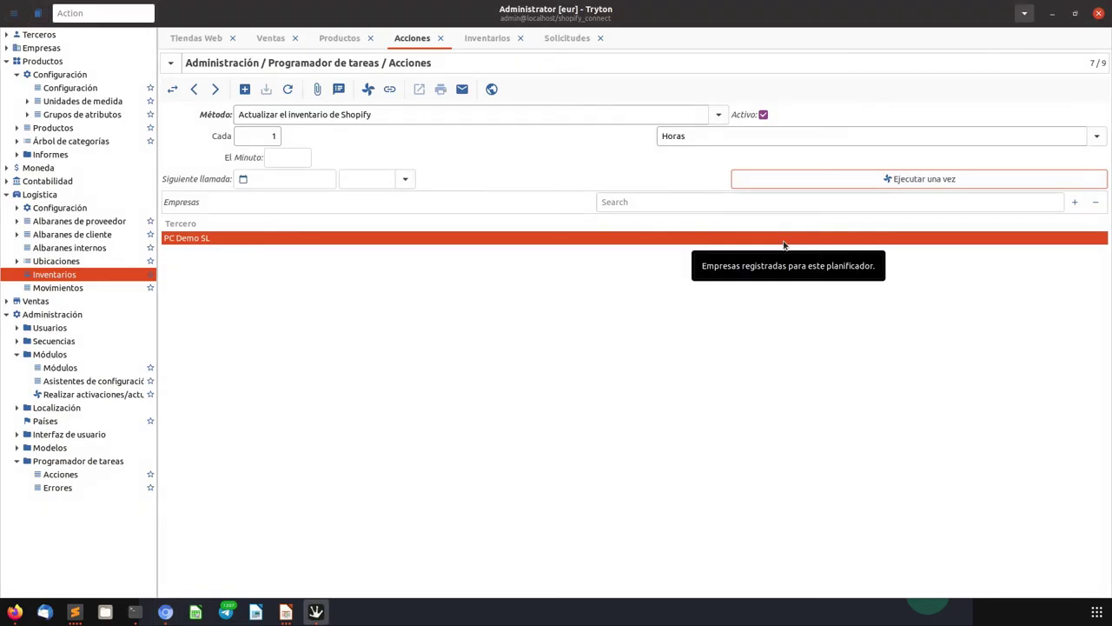
{"action": "left_click", "coordinate": [839, 181]}
{"action": "key", "text": "alt+Tab"}
{"action": "key", "text": "F5"}
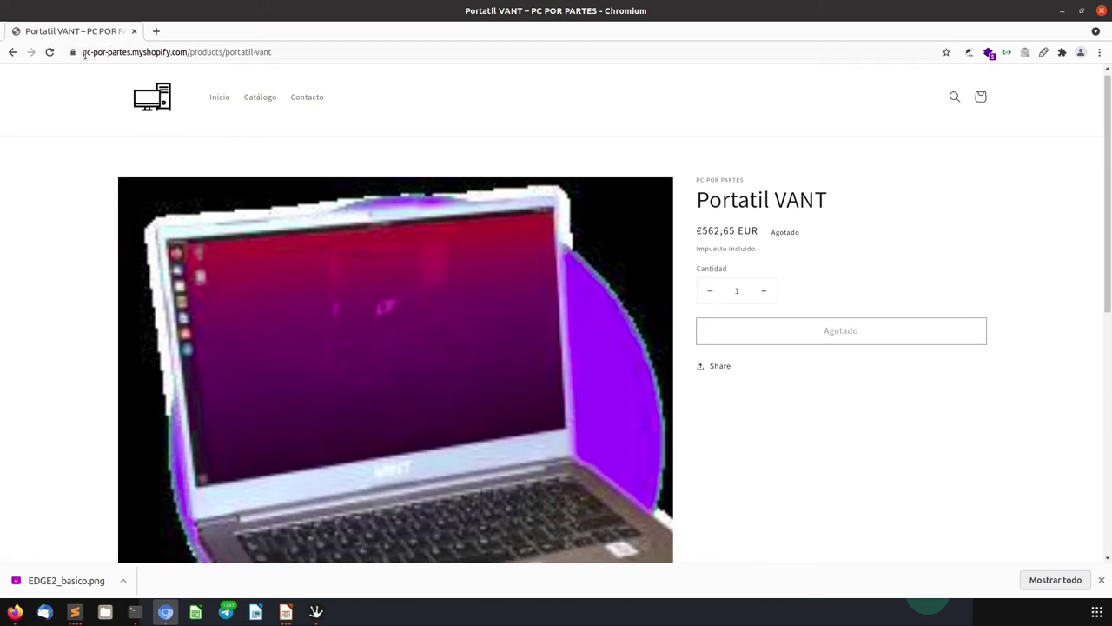
{"action": "left_click", "coordinate": [50, 52]}
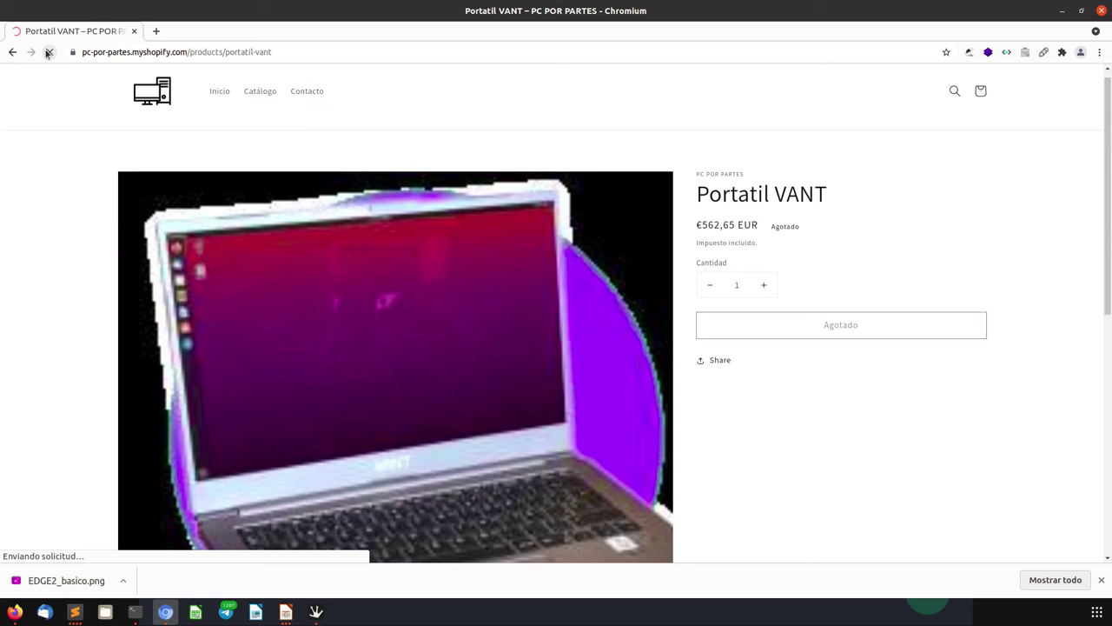
Compare the sale price of Portatil VANT in its Tryton product record with the price on the storefront page in Chromium.
{"action": "key", "text": "alt+Tab"}
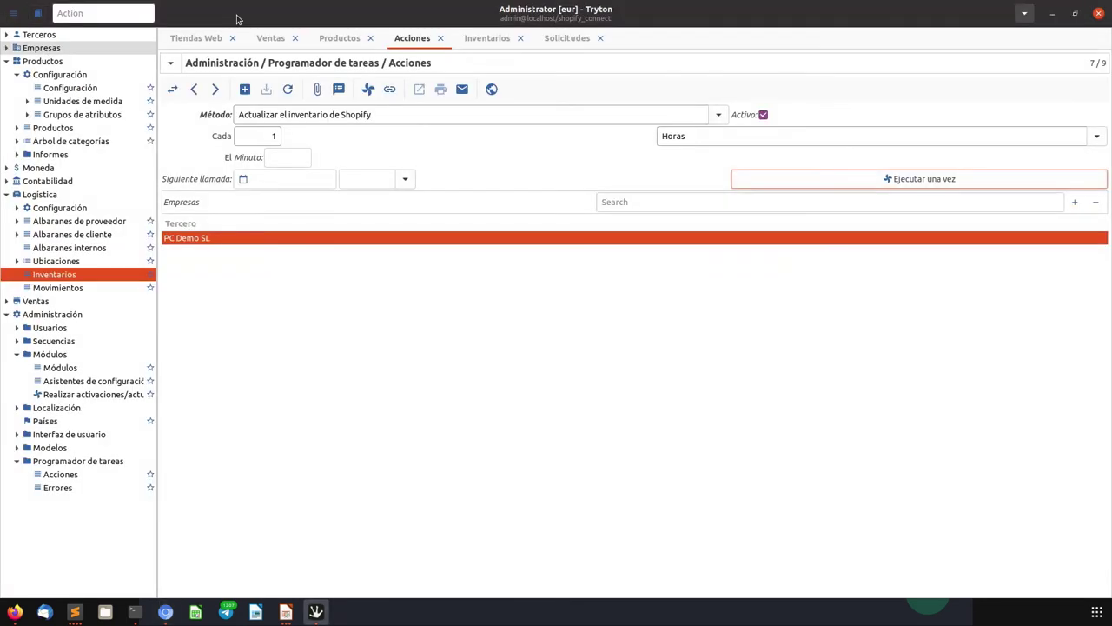
{"action": "left_click", "coordinate": [340, 38]}
{"action": "left_click", "coordinate": [290, 203]}
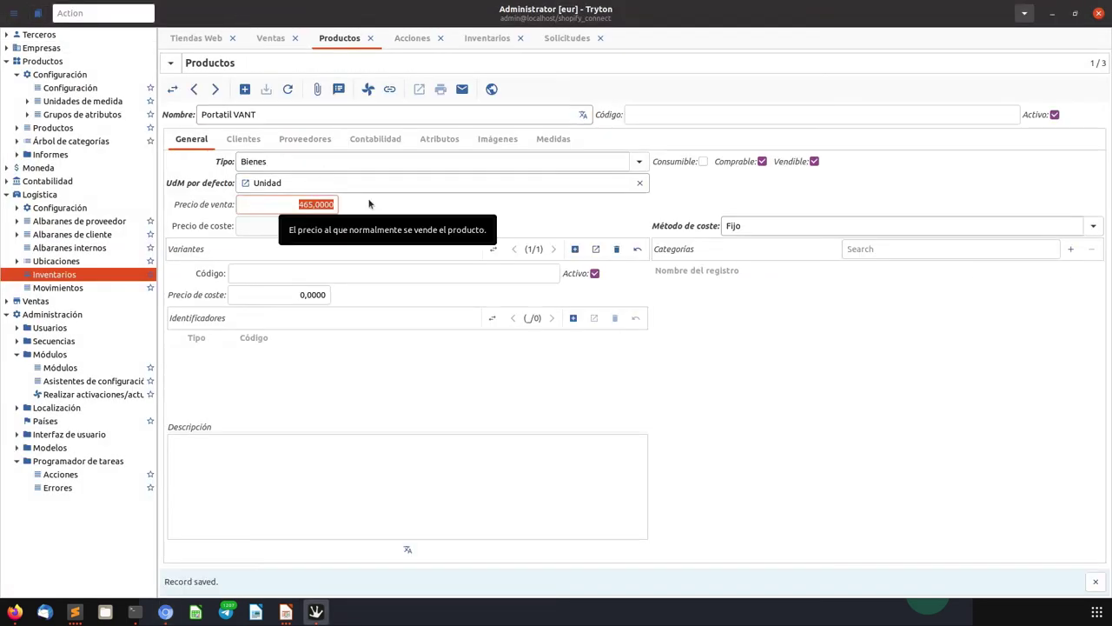
{"action": "key", "text": "alt+Tab"}
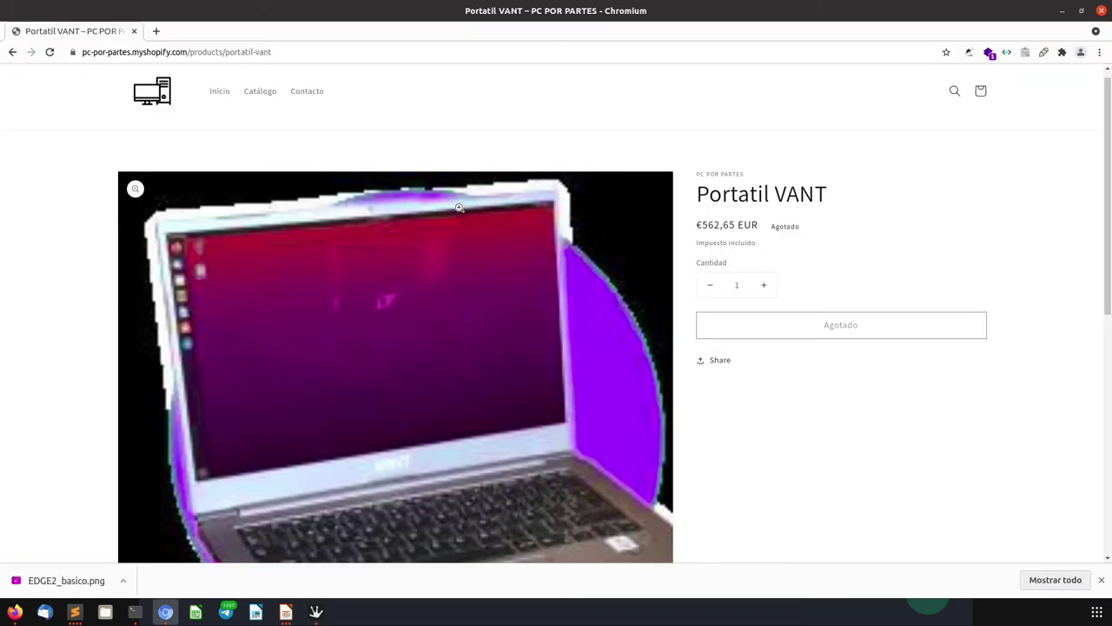
{"action": "left_click_drag", "start_coordinate": [707, 218], "coordinate": [811, 227]}
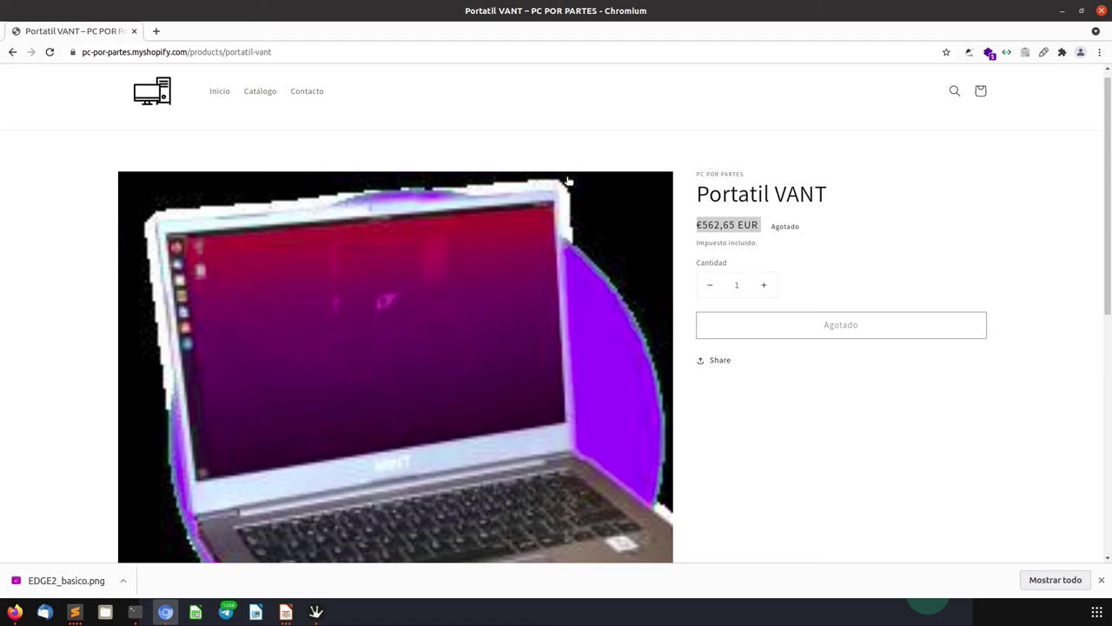
Reload the Portatil VANT page to check its availability and raise the purchase quantity to 4.
{"action": "left_click", "coordinate": [53, 52]}
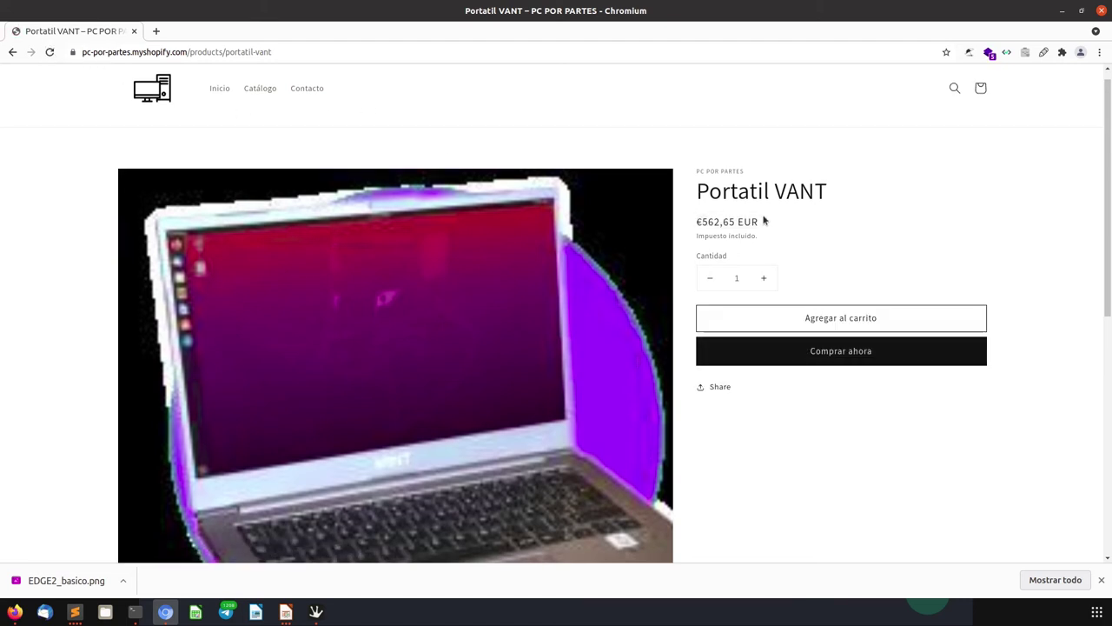
{"action": "left_click_drag", "start_coordinate": [765, 219], "coordinate": [857, 258]}
{"action": "left_click", "coordinate": [766, 280]}
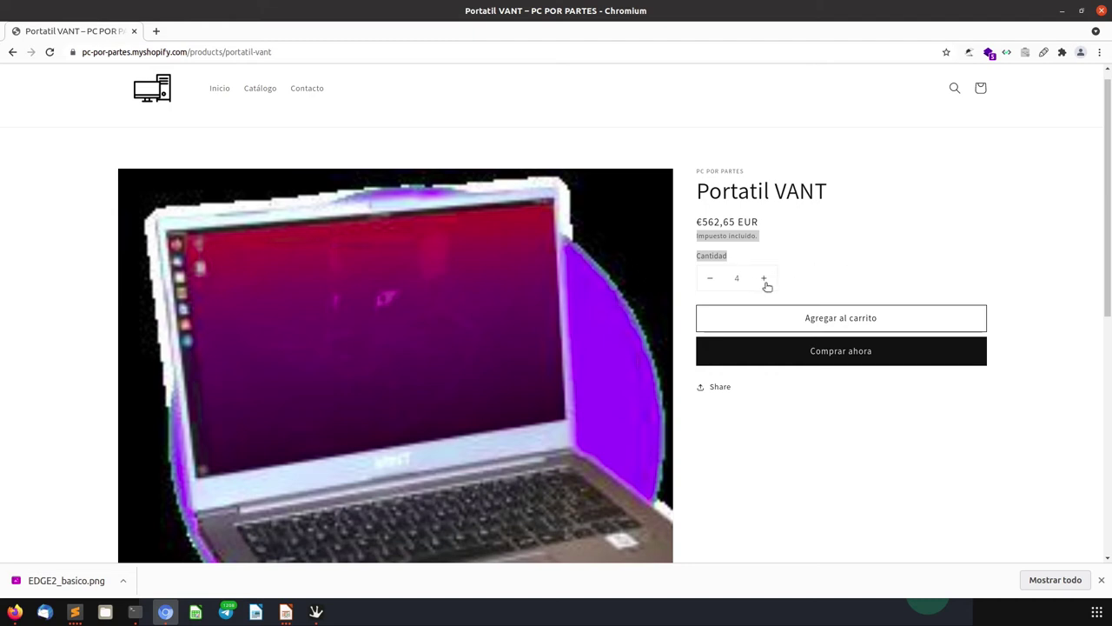
{"action": "left_click", "coordinate": [561, 131]}
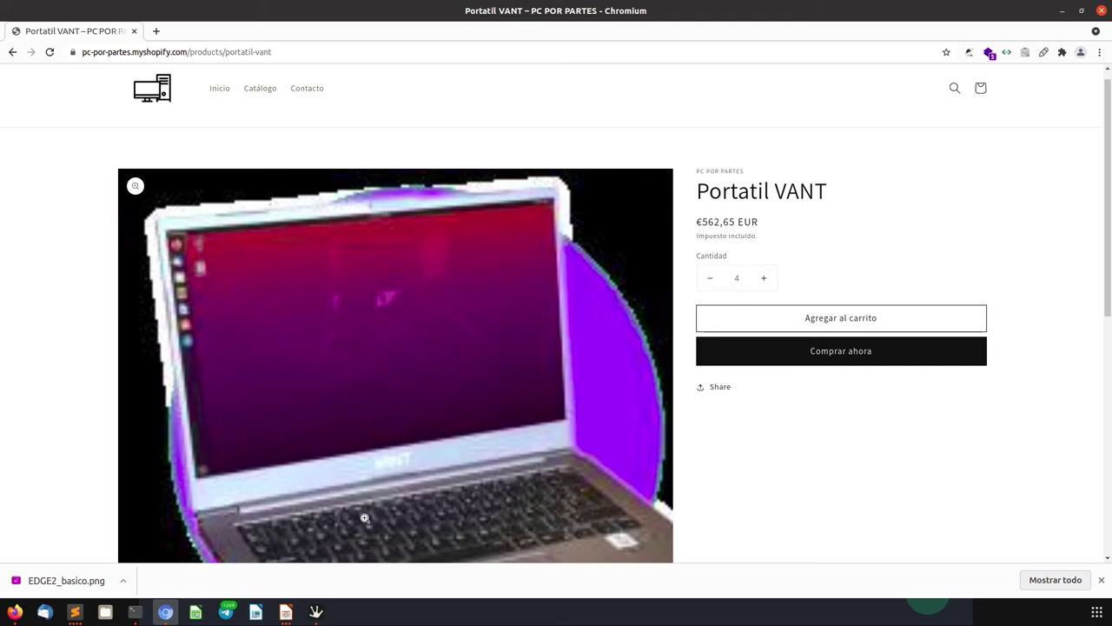
Back in Tryton, review the Portatil VANT product record and the interval unit options of the Shopify inventory update action.
{"action": "left_click", "coordinate": [317, 613]}
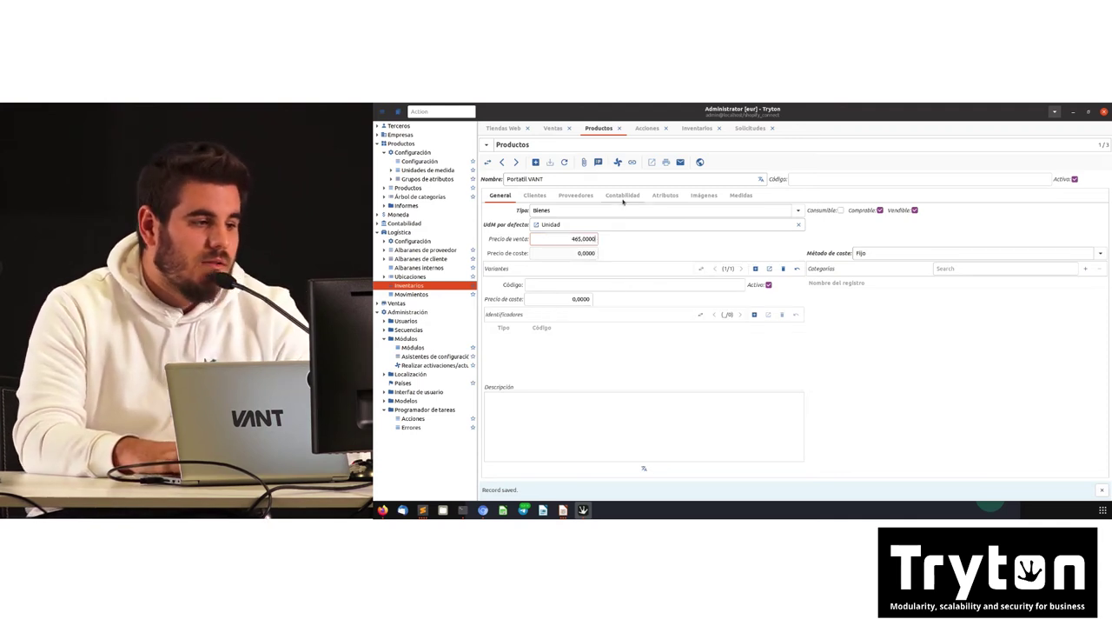
{"action": "left_click", "coordinate": [622, 196]}
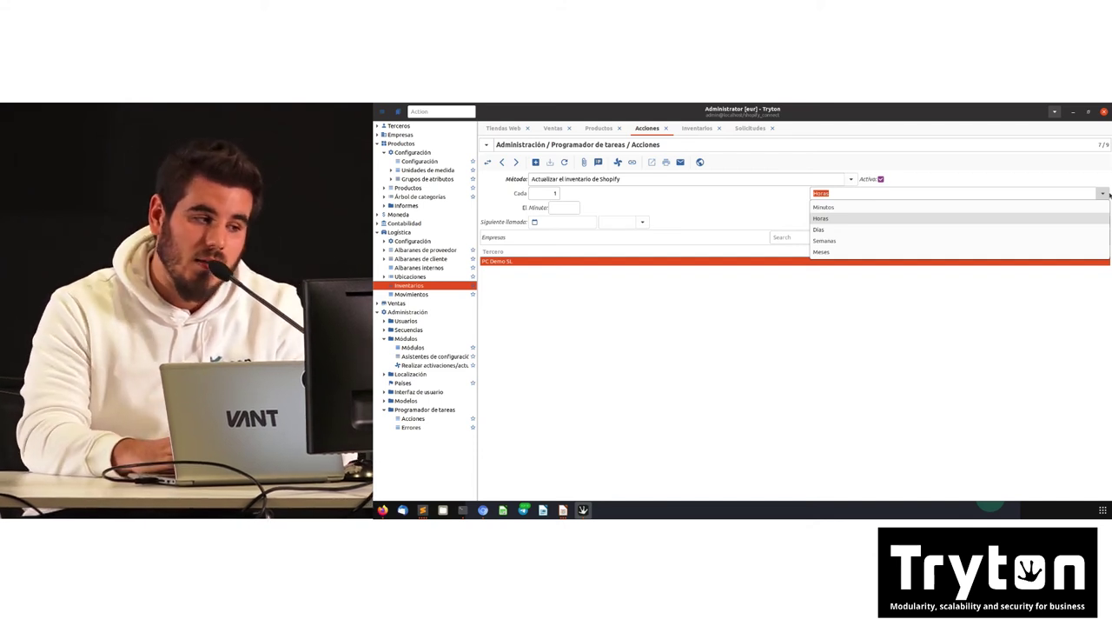
{"action": "left_click", "coordinate": [867, 330]}
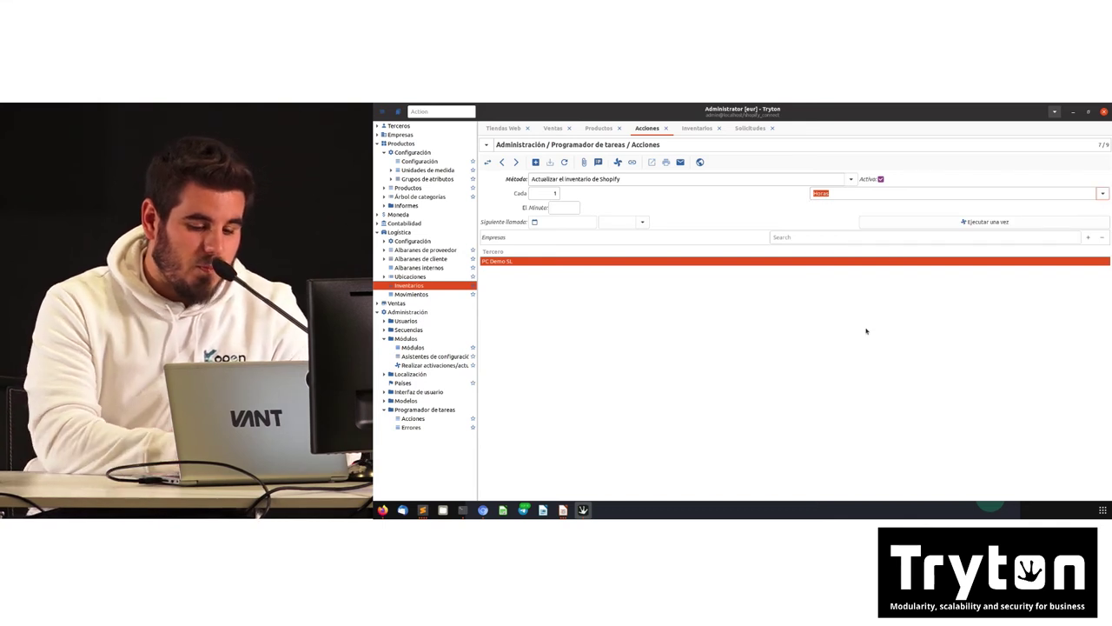